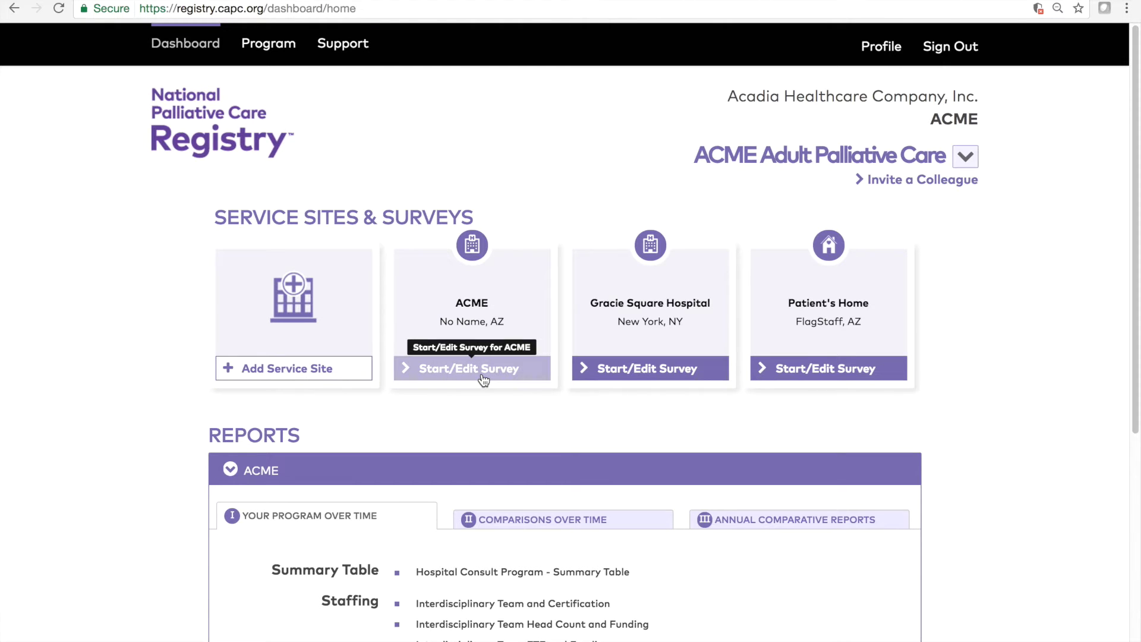
Step: Collapse and re-expand the ACME reports, then start a new Hospital service site
click(530, 462)
click(531, 467)
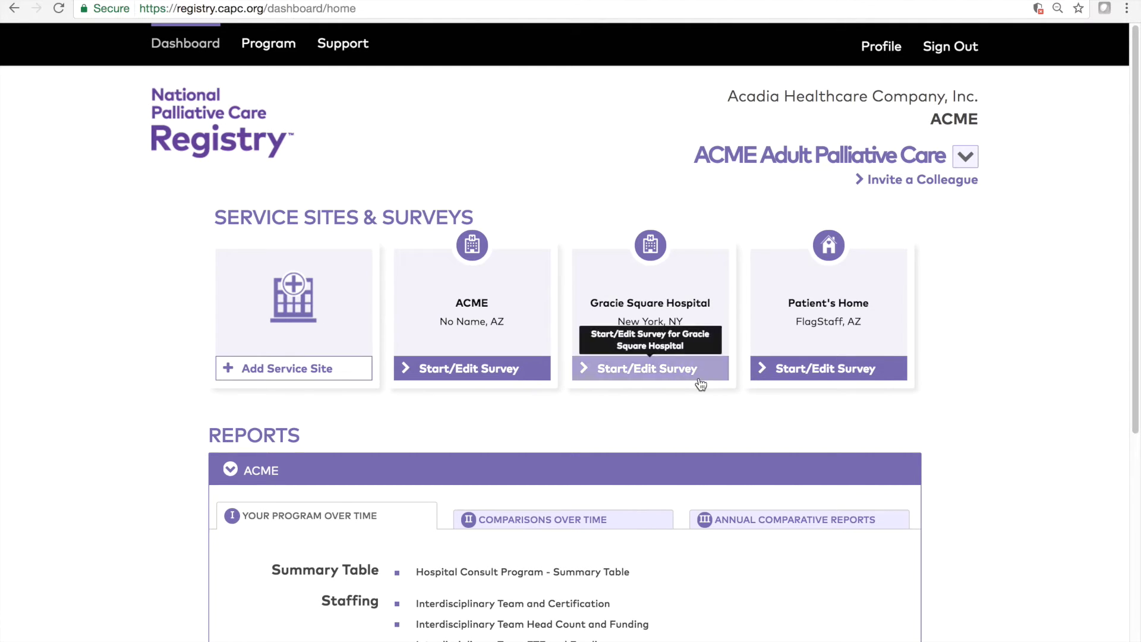
click(327, 380)
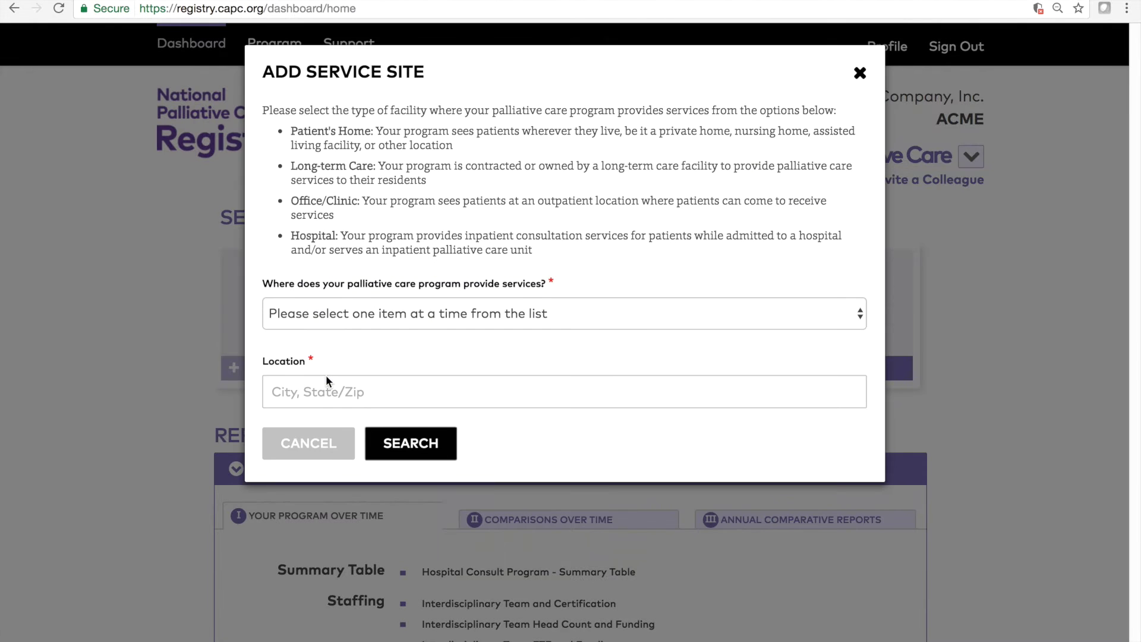
click(540, 316)
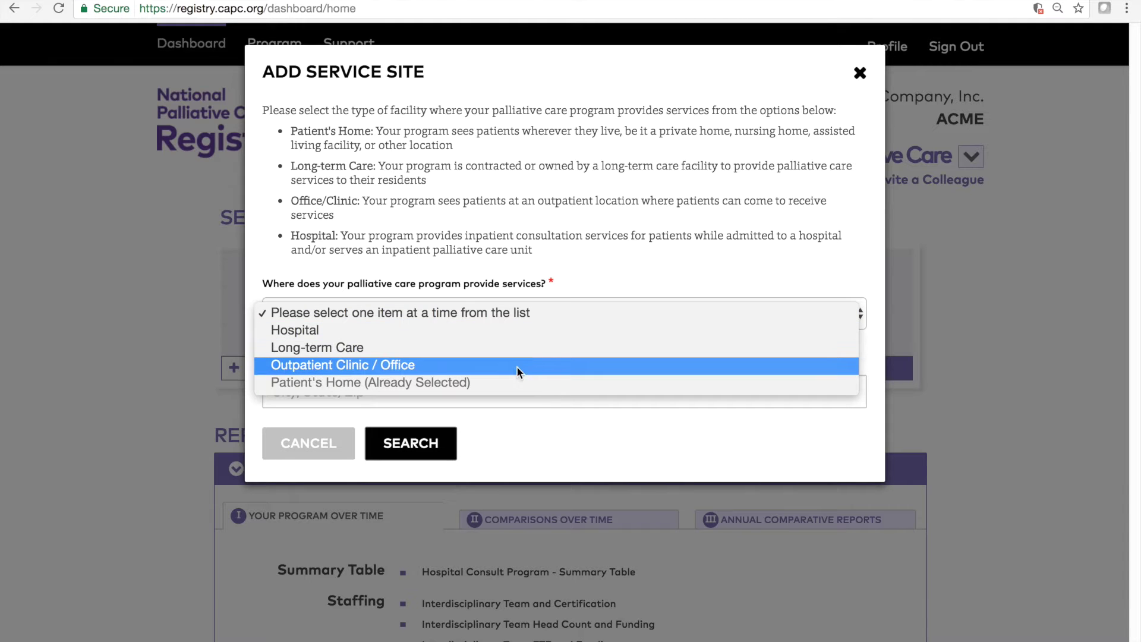
click(484, 334)
click(477, 386)
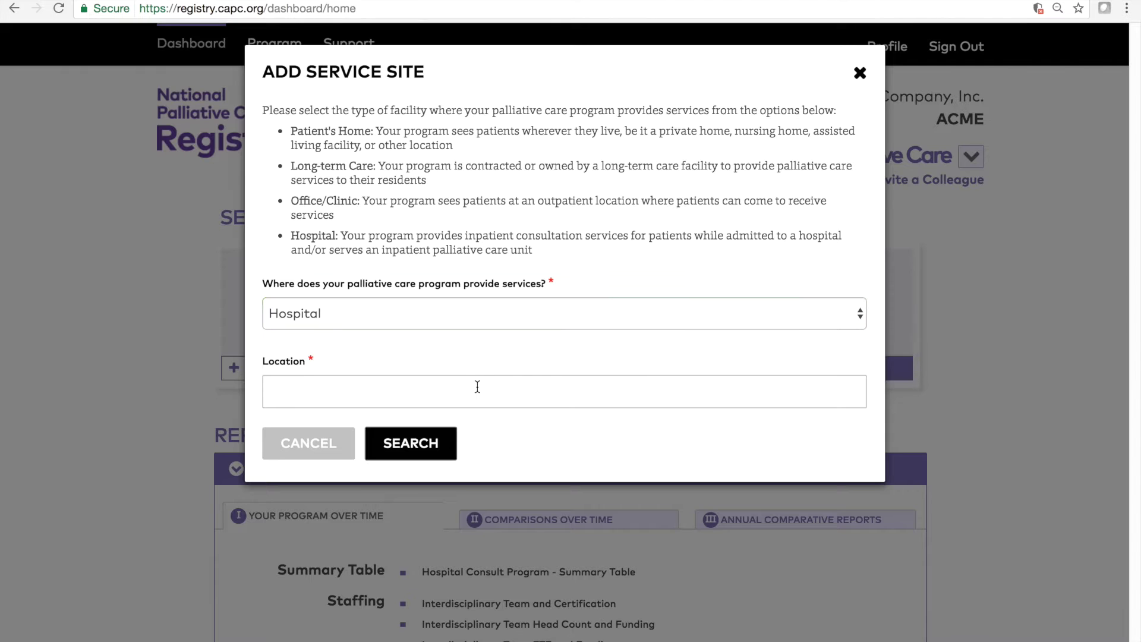
Step: Search facilities in New York and select Lenox Hill Hospital
text(New)
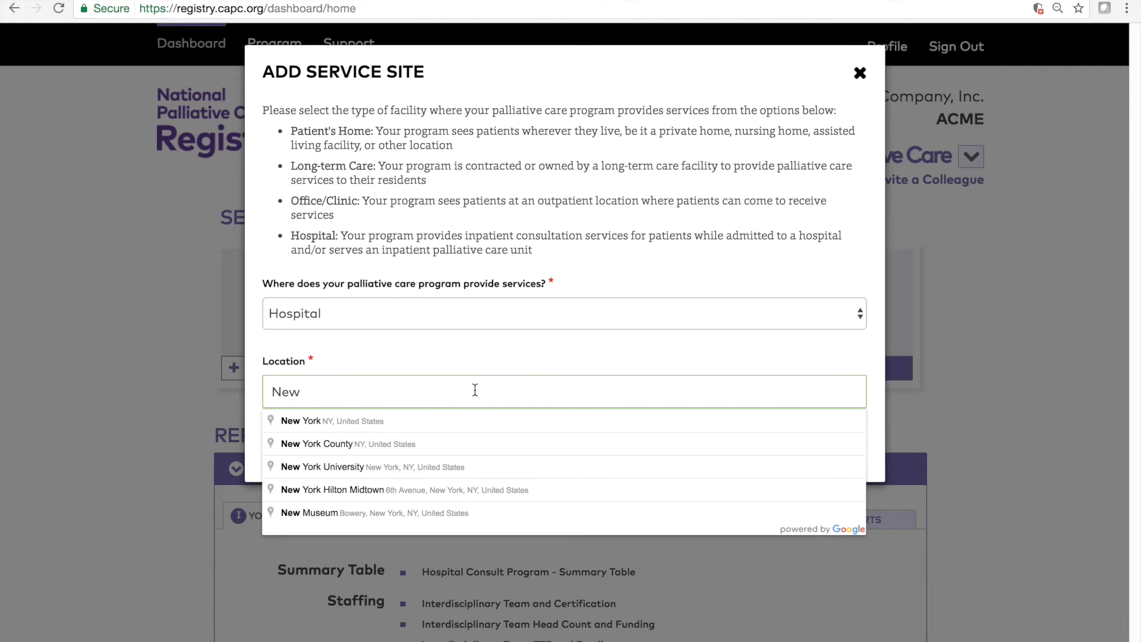
click(456, 420)
click(448, 436)
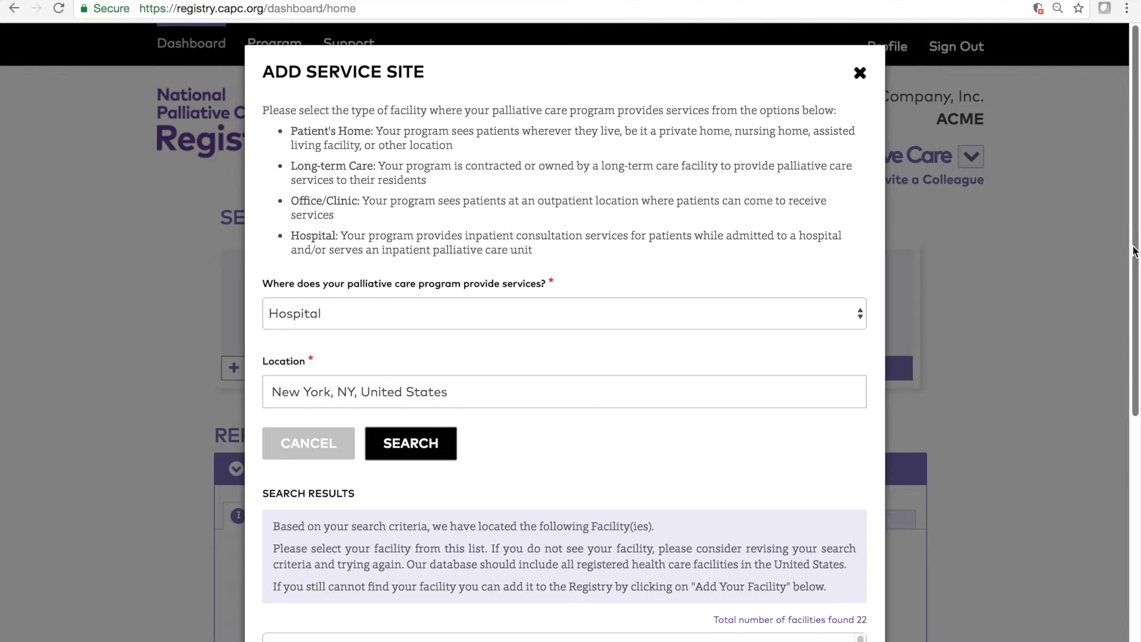
scroll(1122, 388, down, 3)
scroll(1122, 387, down, 3)
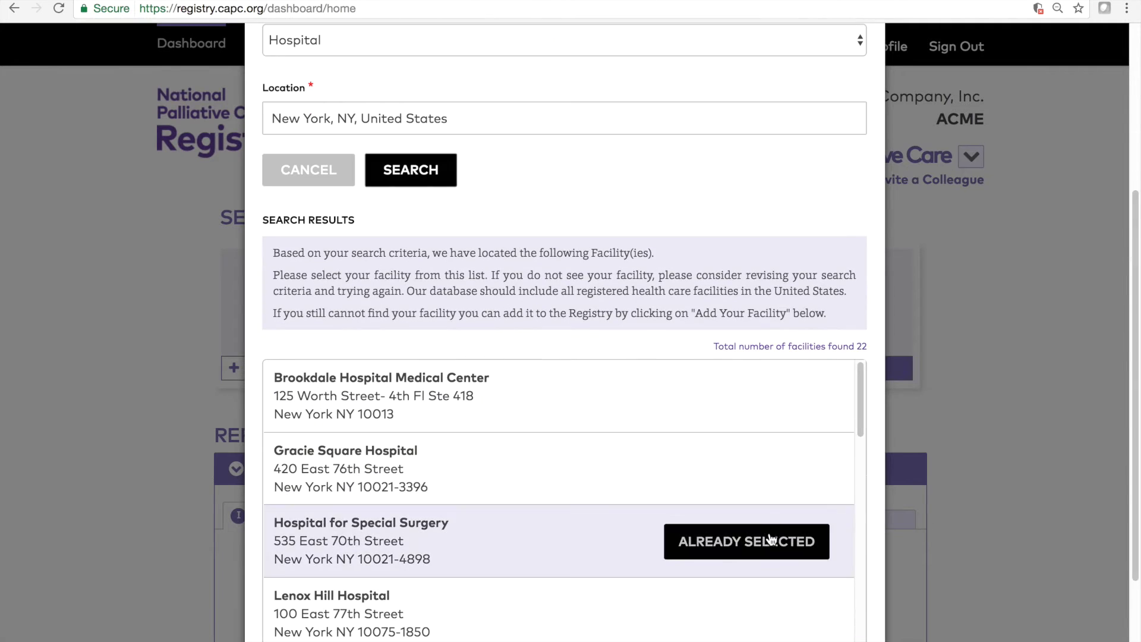
click(768, 603)
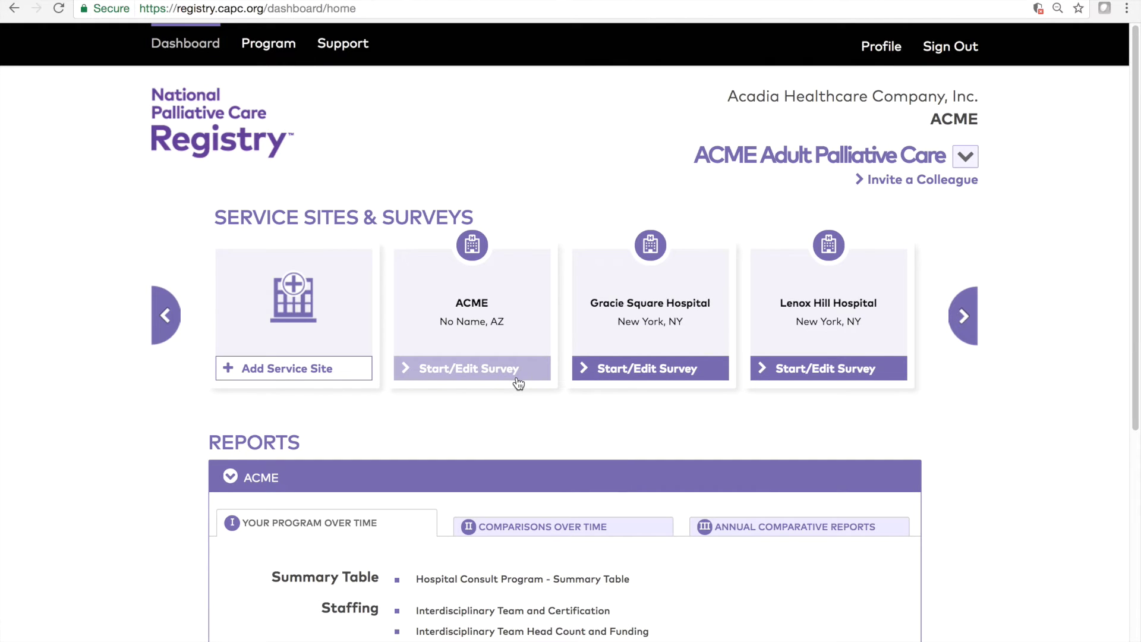
Step: Open the ACME site's survey list and edit the 2016 survey
click(517, 379)
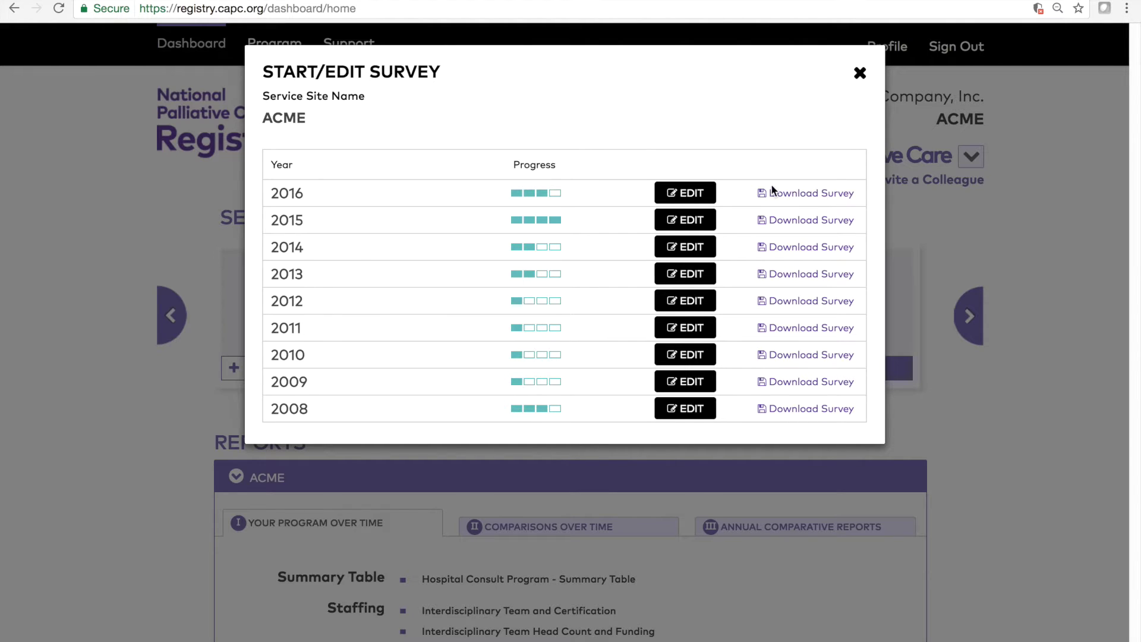
click(701, 193)
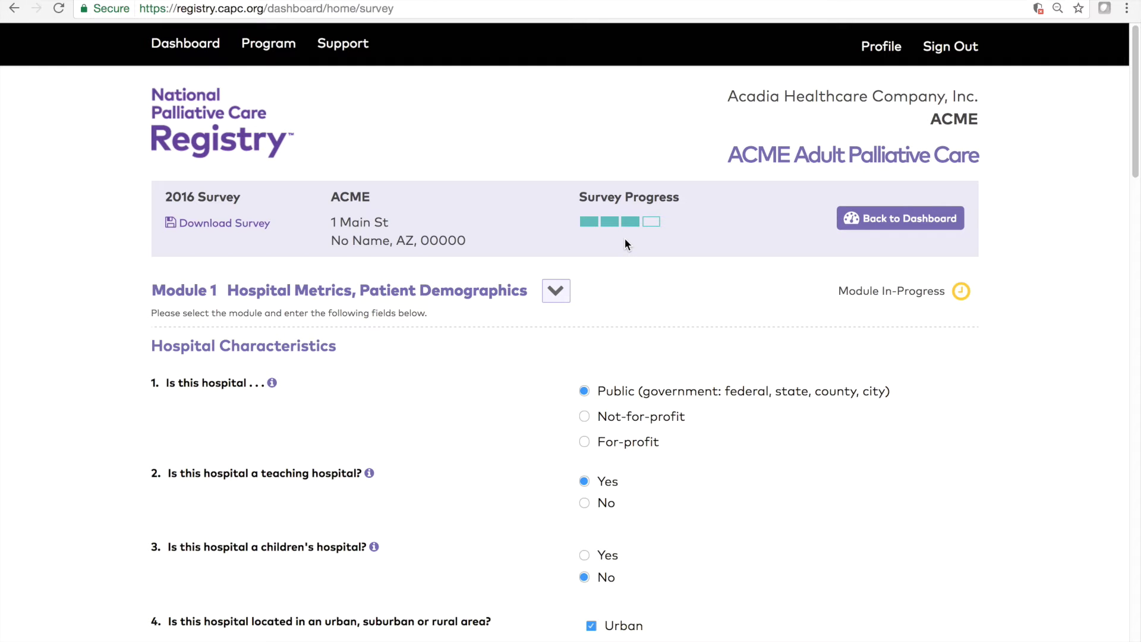
Step: Review the module statuses, then Save & Continue from Module 1 to Module 2 Patient Visits
click(552, 292)
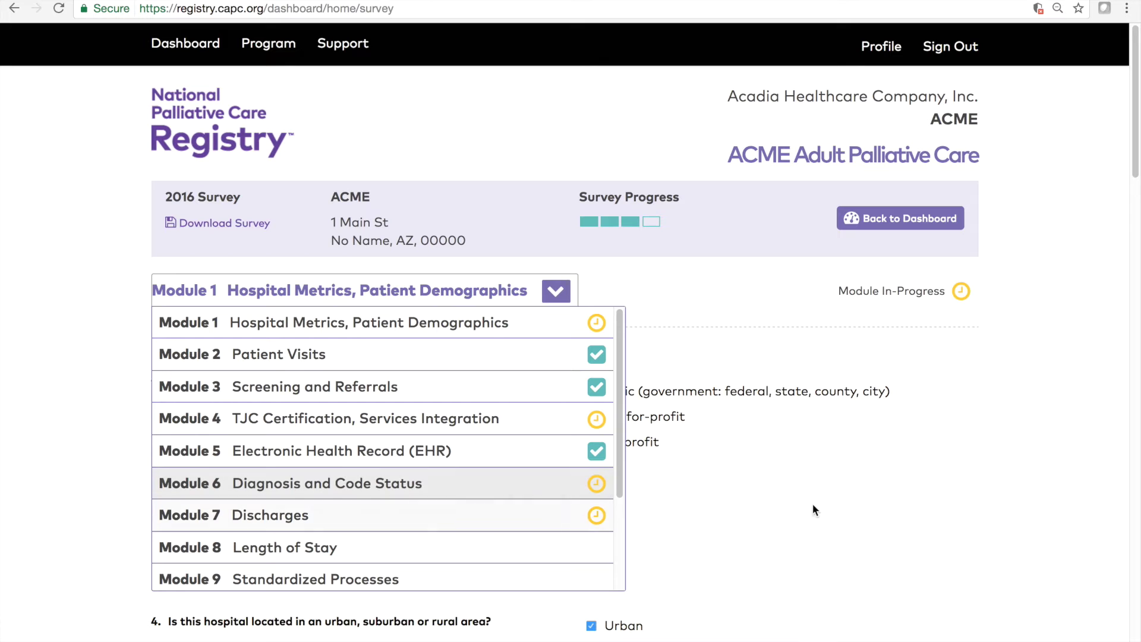
drag(1135, 168, 1100, 636)
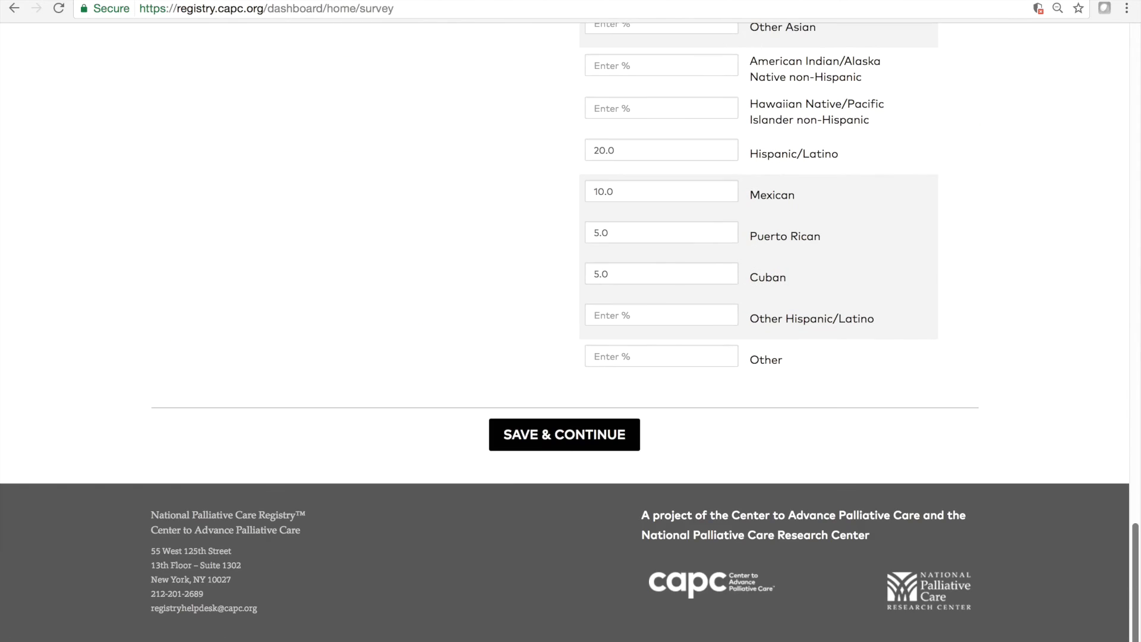
click(602, 452)
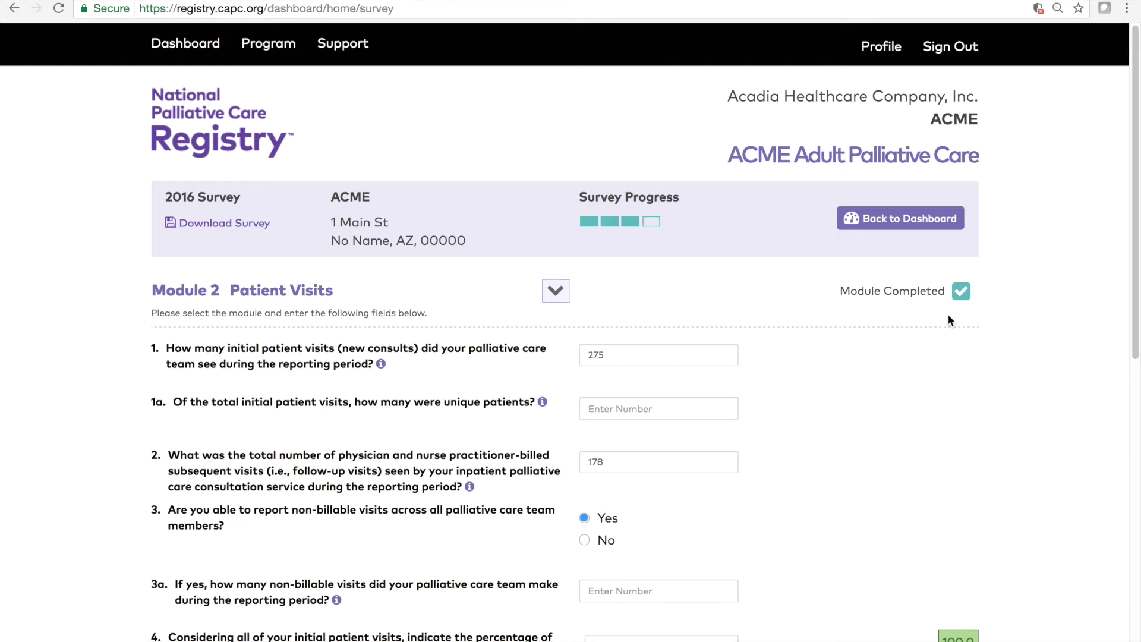
Step: View the guidance for question 1, then switch to Module 1 Hospital Metrics
click(381, 364)
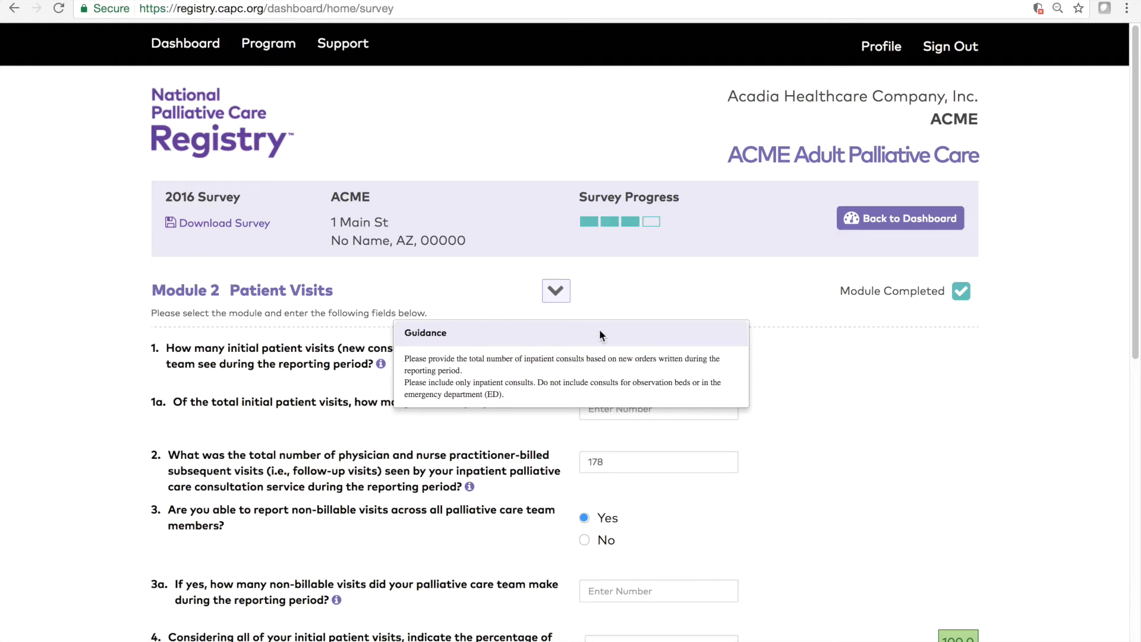
click(557, 295)
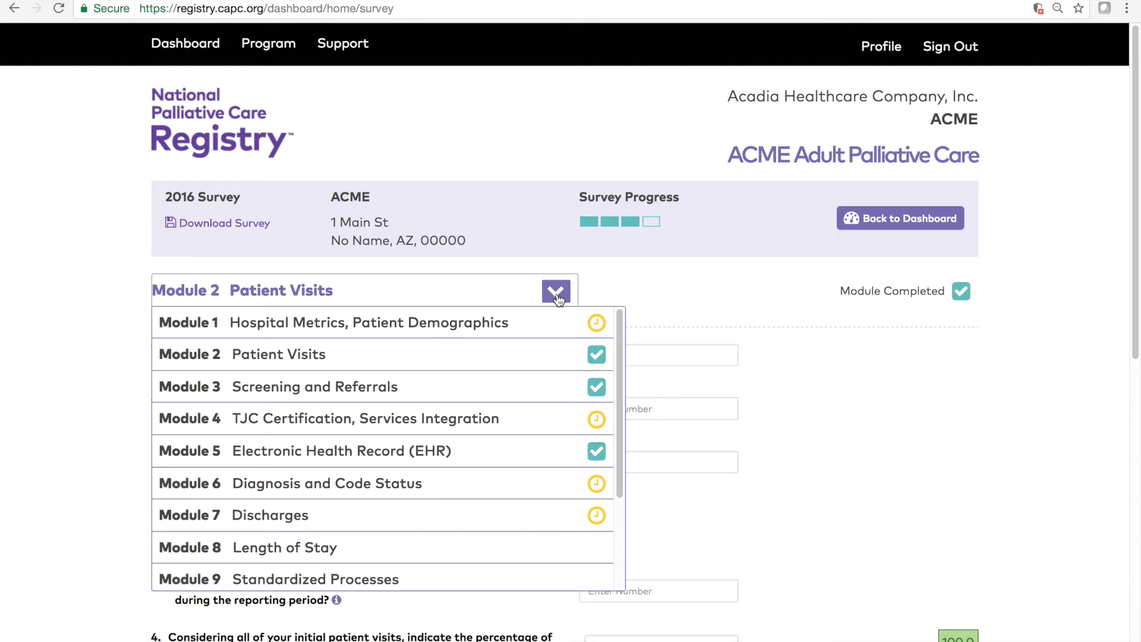
click(540, 328)
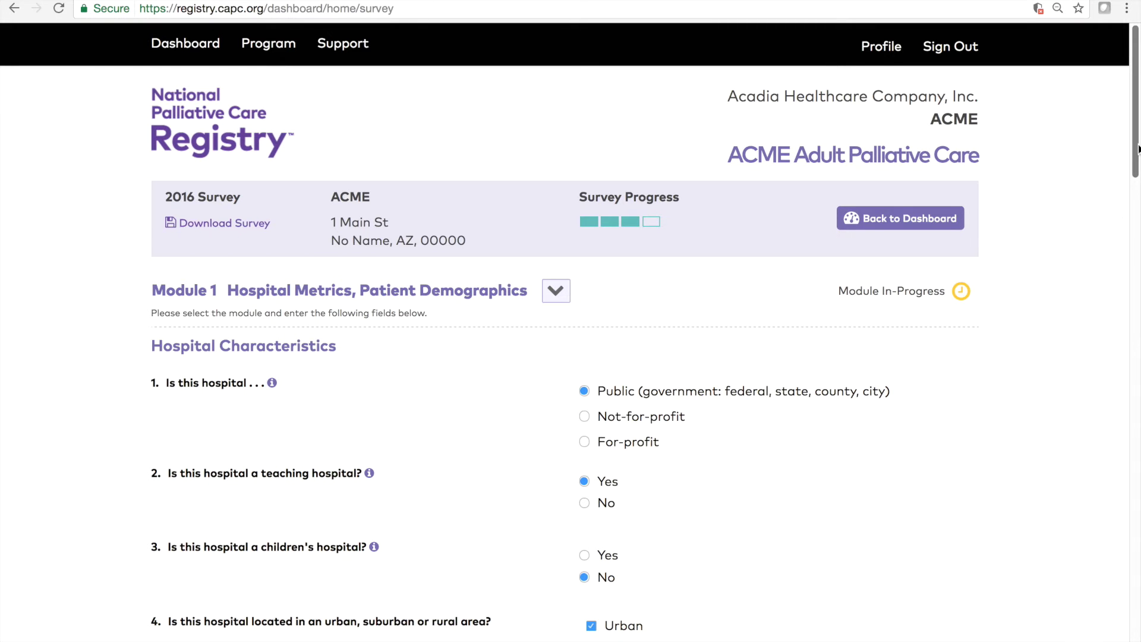
Step: Set question 11 (primarily pediatric program) to No, then back to Yes
drag(1138, 148, 1130, 303)
scroll(895, 315, down, 6)
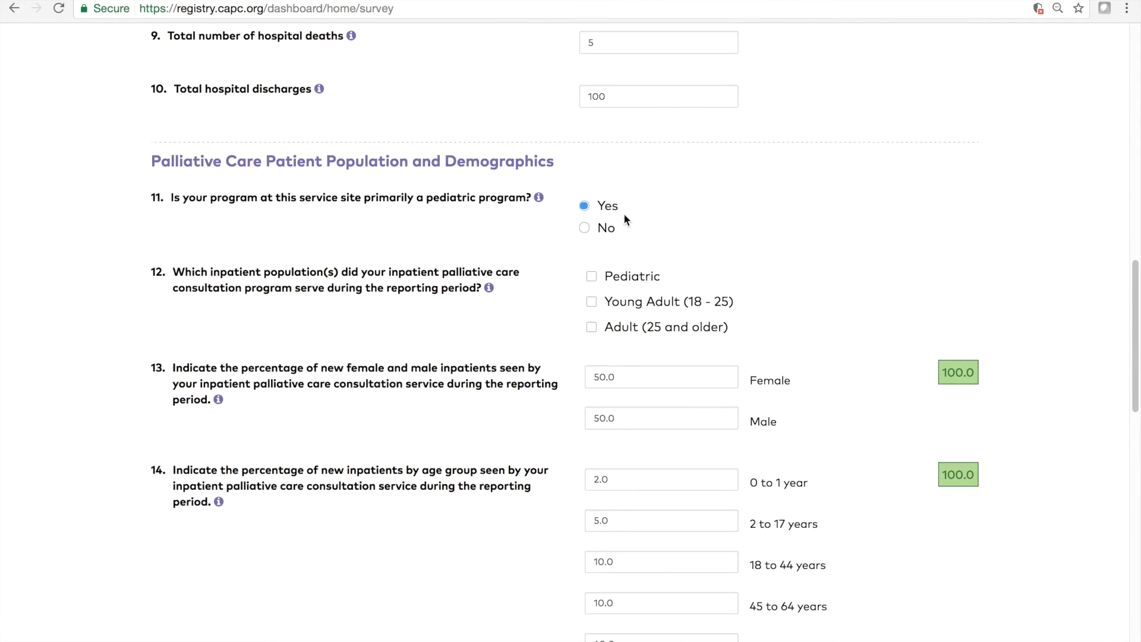
click(601, 228)
click(607, 216)
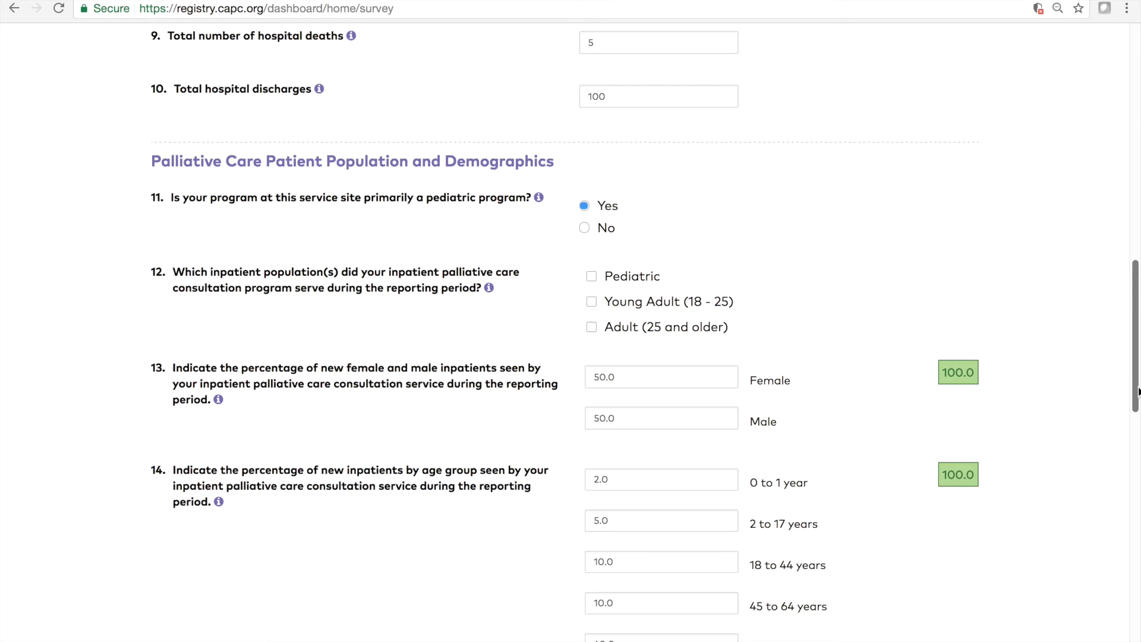
drag(1138, 391, 1135, 152)
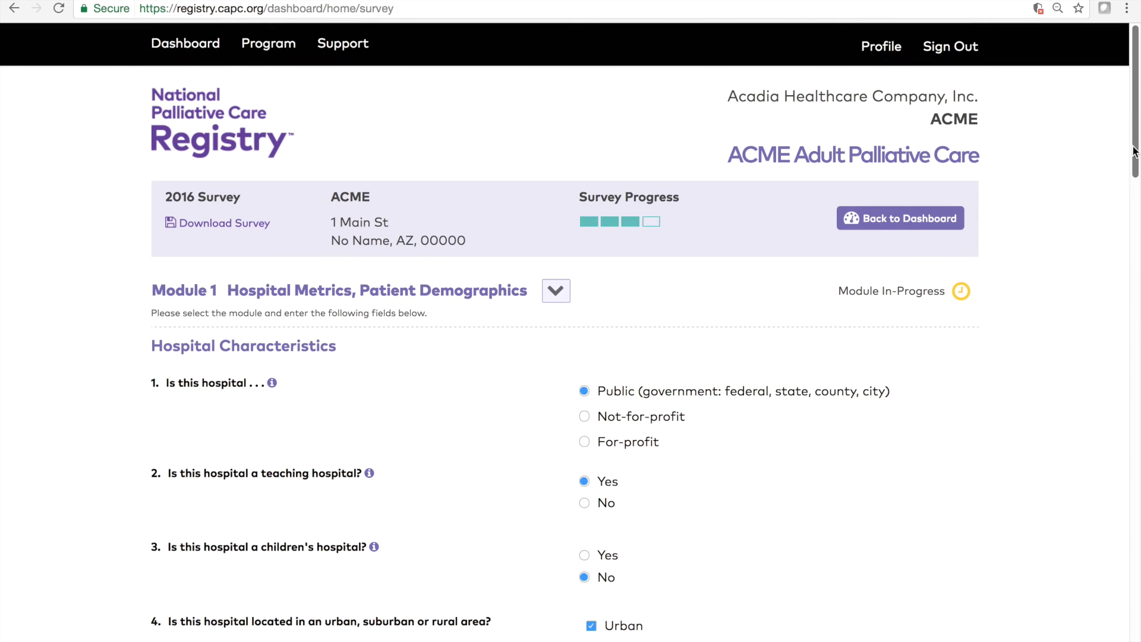
Step: Save the survey, return to the dashboard, and collapse then re-expand the ACME reports
click(953, 225)
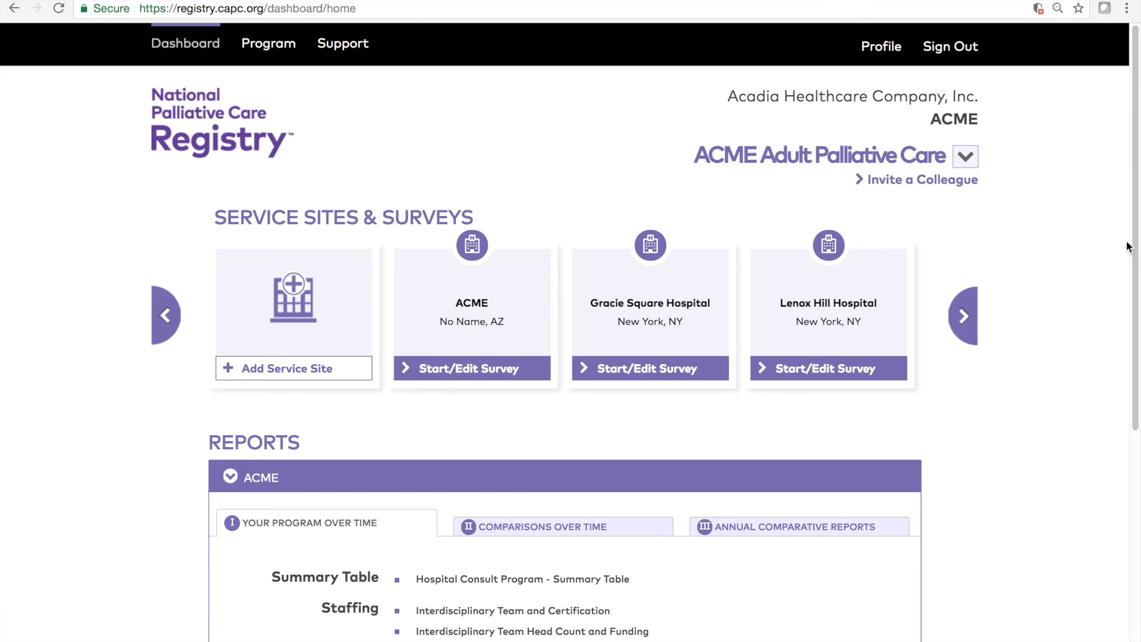
scroll(1131, 265, down, 1)
drag(1131, 266, 1114, 407)
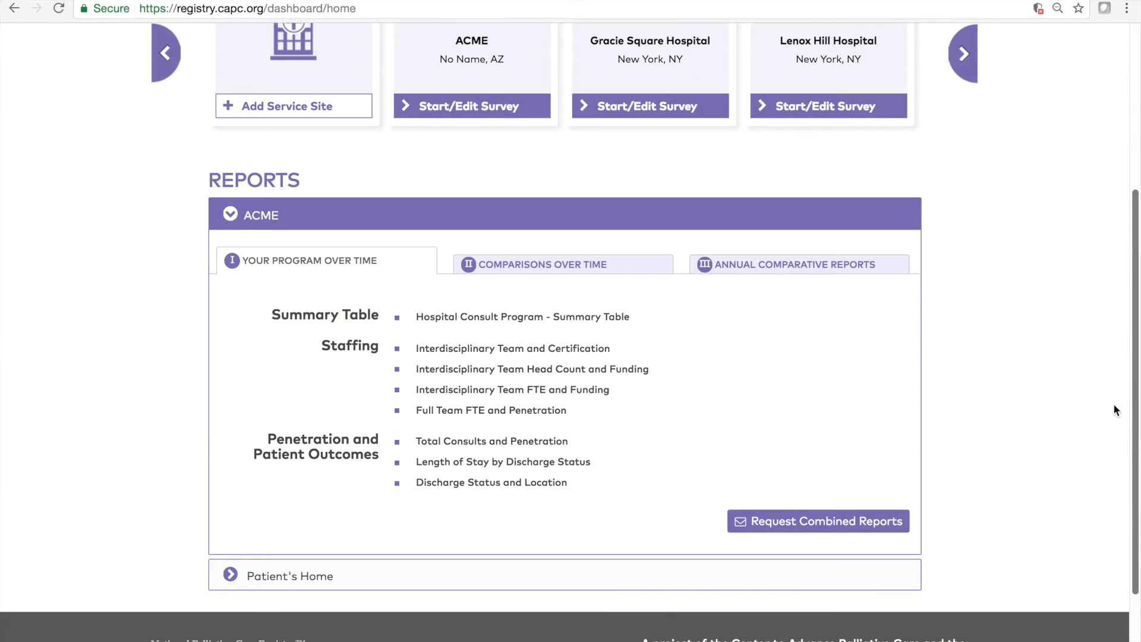
click(264, 230)
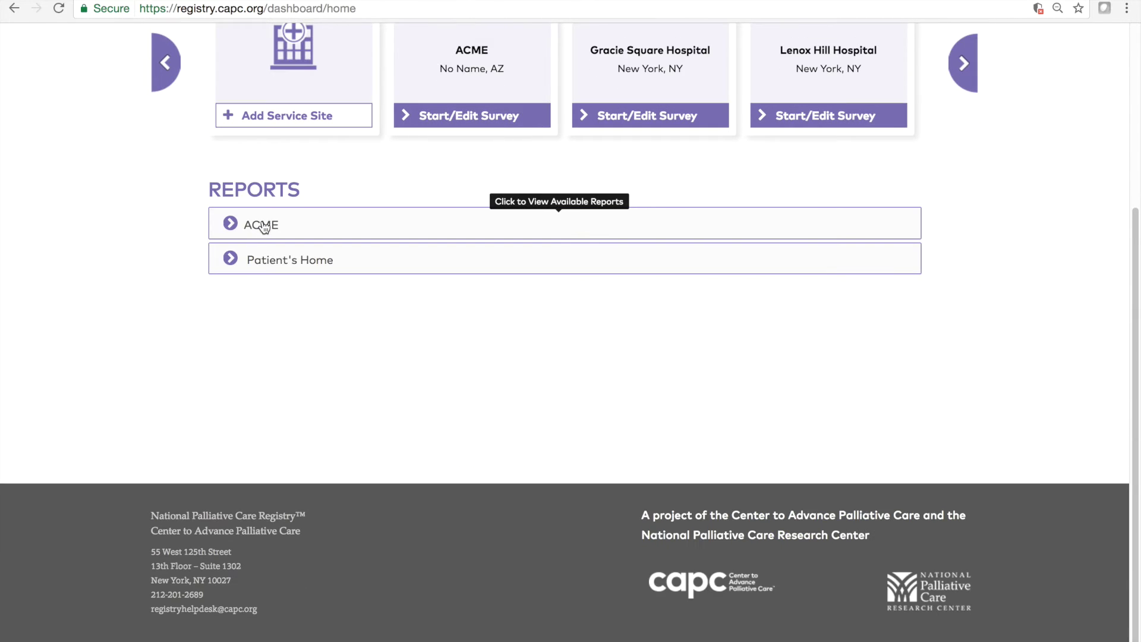
click(292, 227)
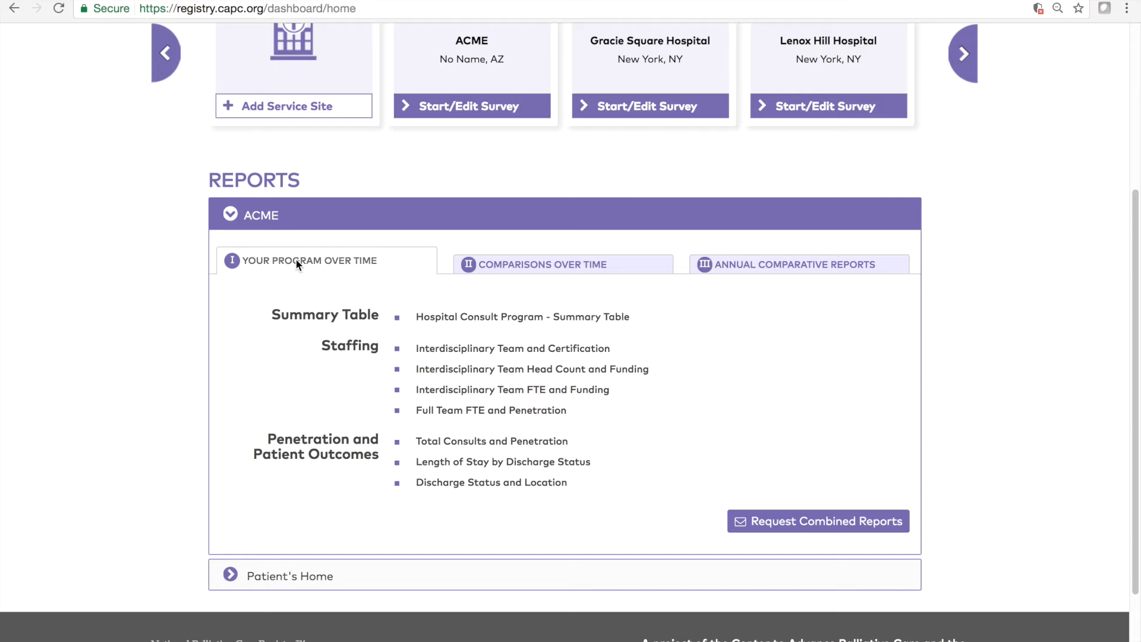
Step: Browse Comparisons Over Time and Annual Comparative Reports, ending on Your Program Over Time
click(476, 268)
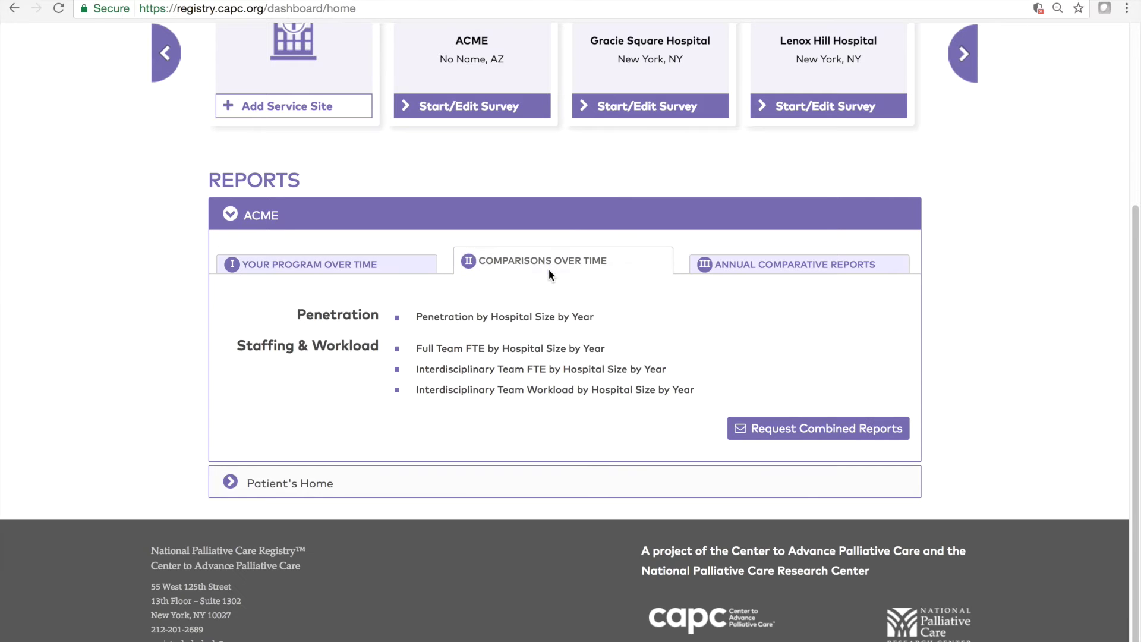
click(824, 273)
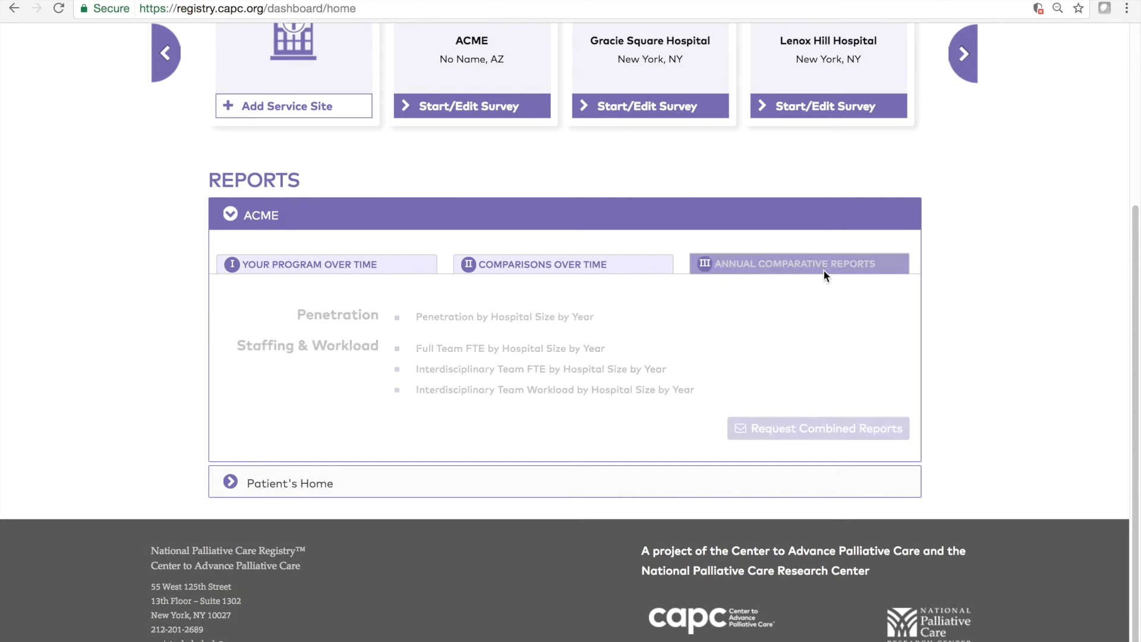
click(404, 262)
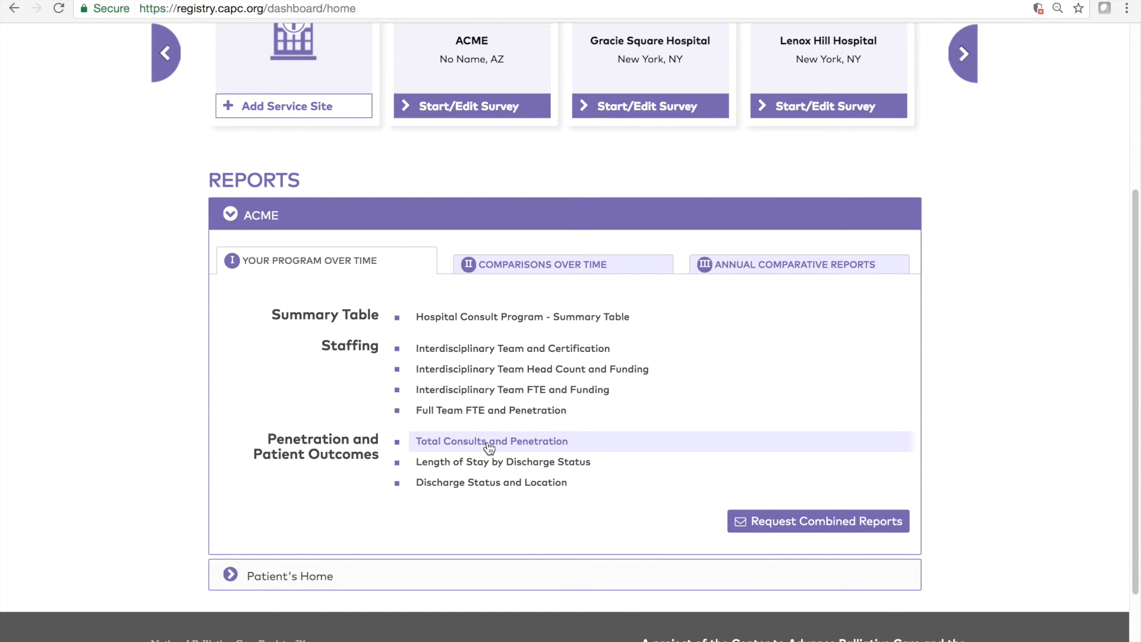
Step: Open the Total Consults and Penetration chart and reveal its Download Data and Download PDF options
click(488, 445)
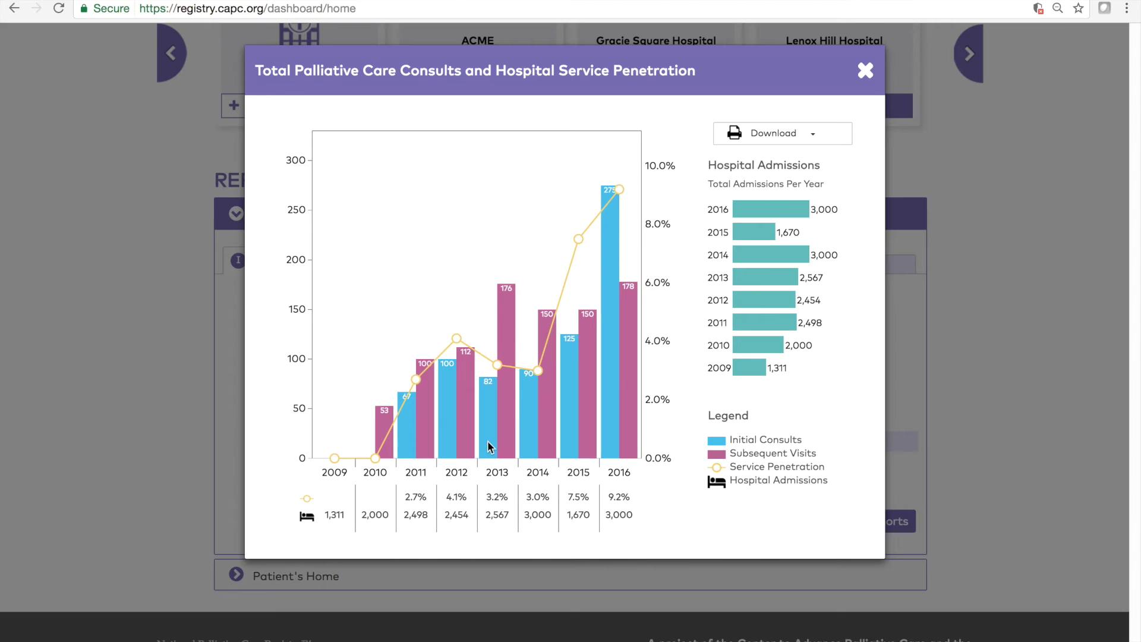
click(792, 139)
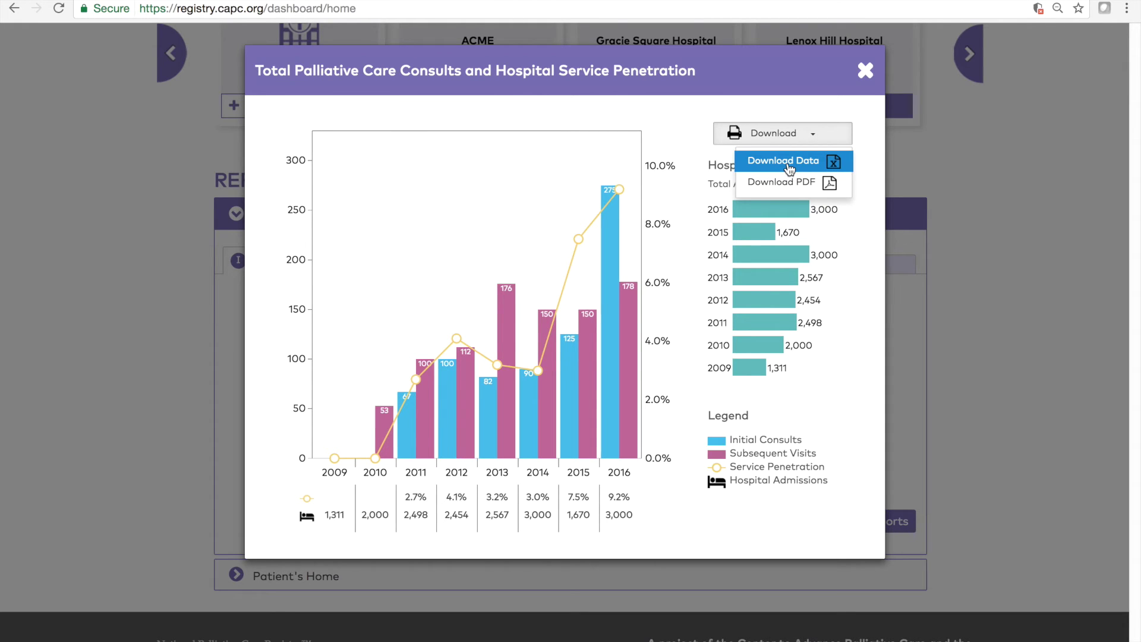
Step: Close the chart and show ACME's Annual Comparative Reports for year 2015
click(864, 71)
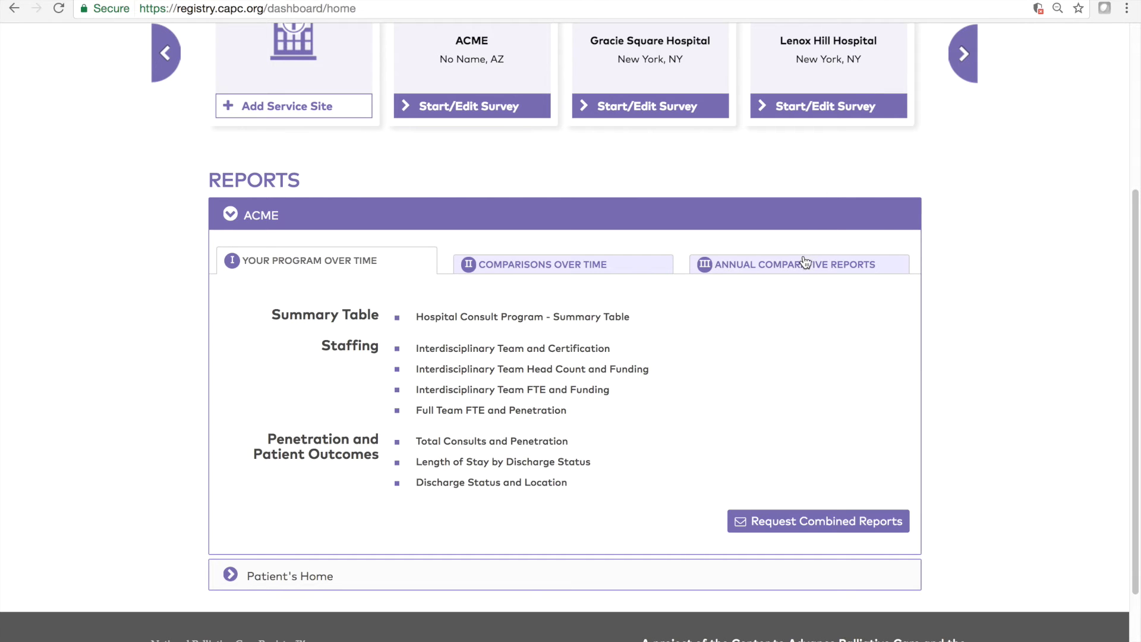
click(804, 265)
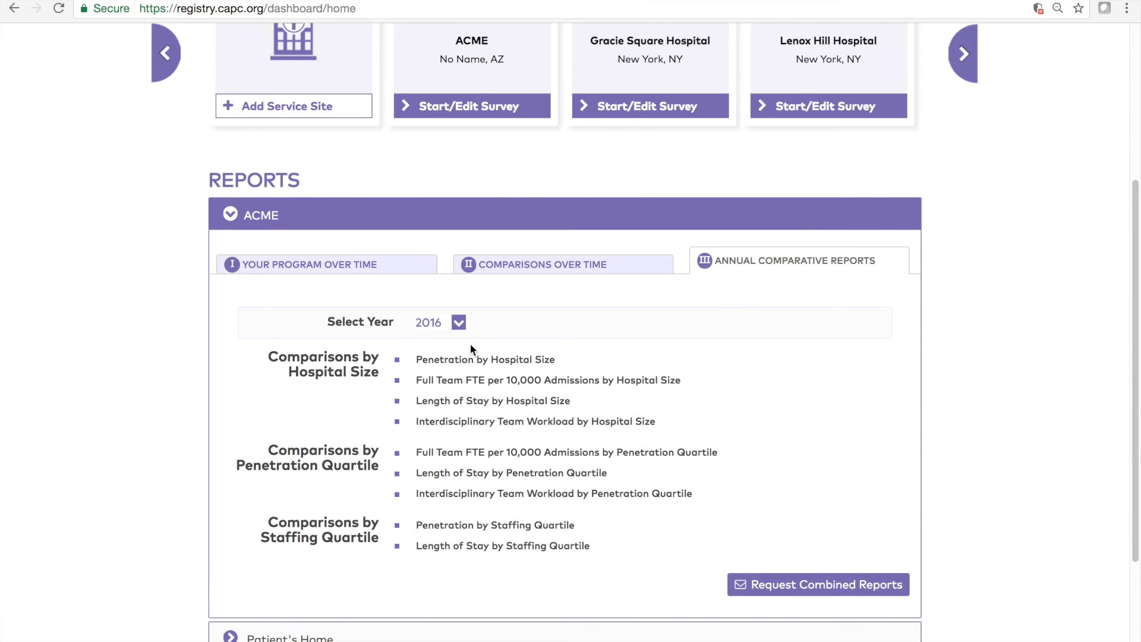
click(459, 324)
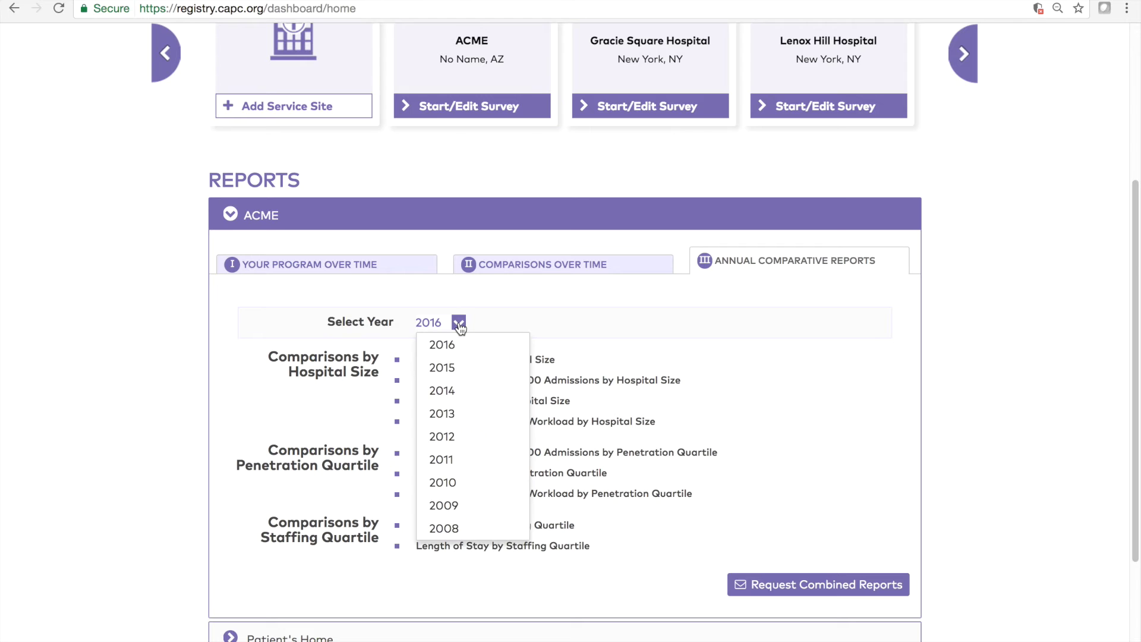
click(464, 380)
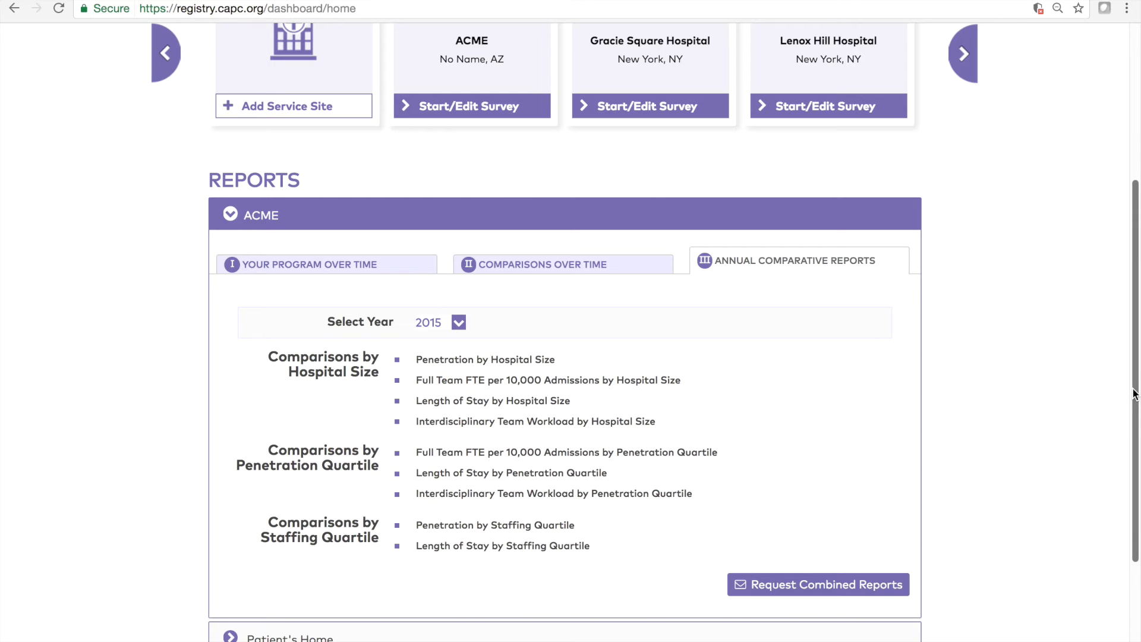
click(844, 589)
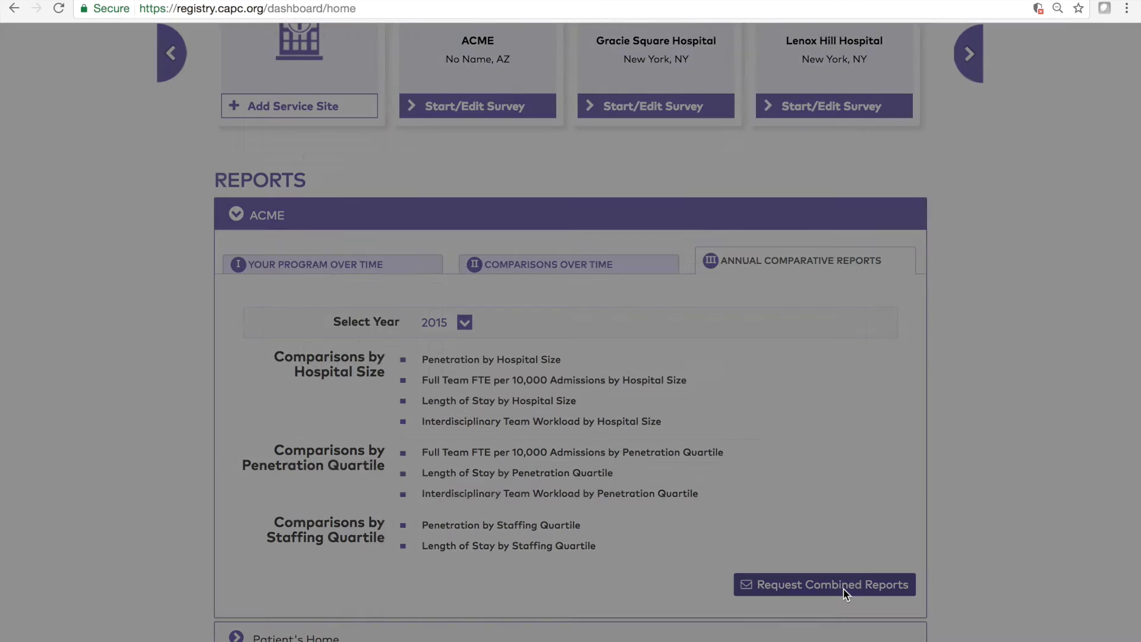
click(462, 349)
click(471, 320)
click(474, 295)
click(763, 235)
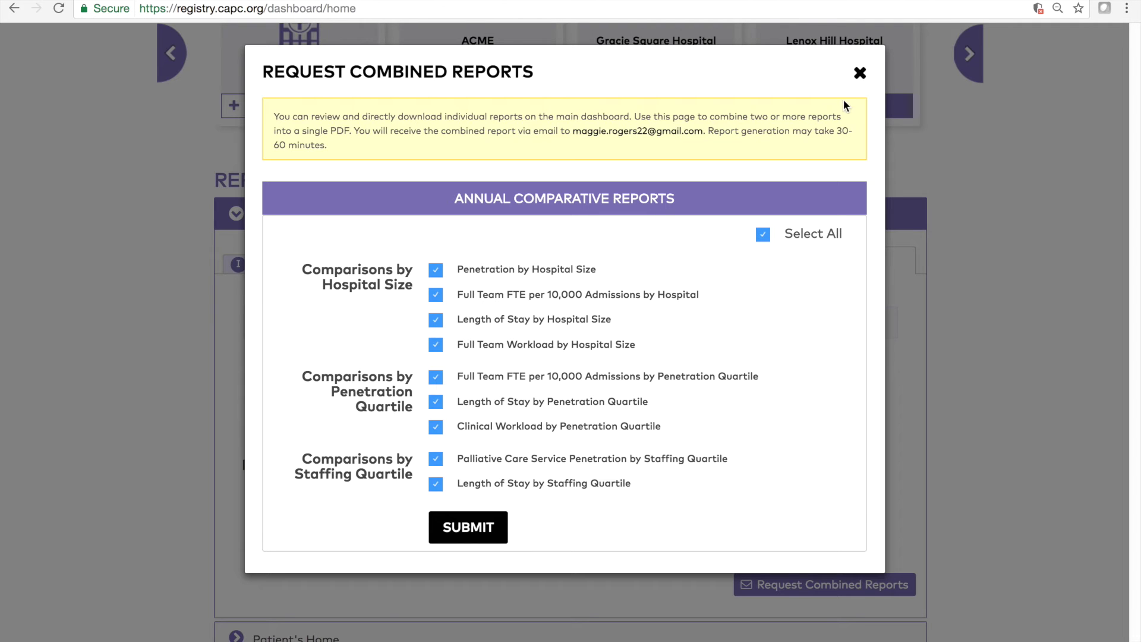
click(860, 77)
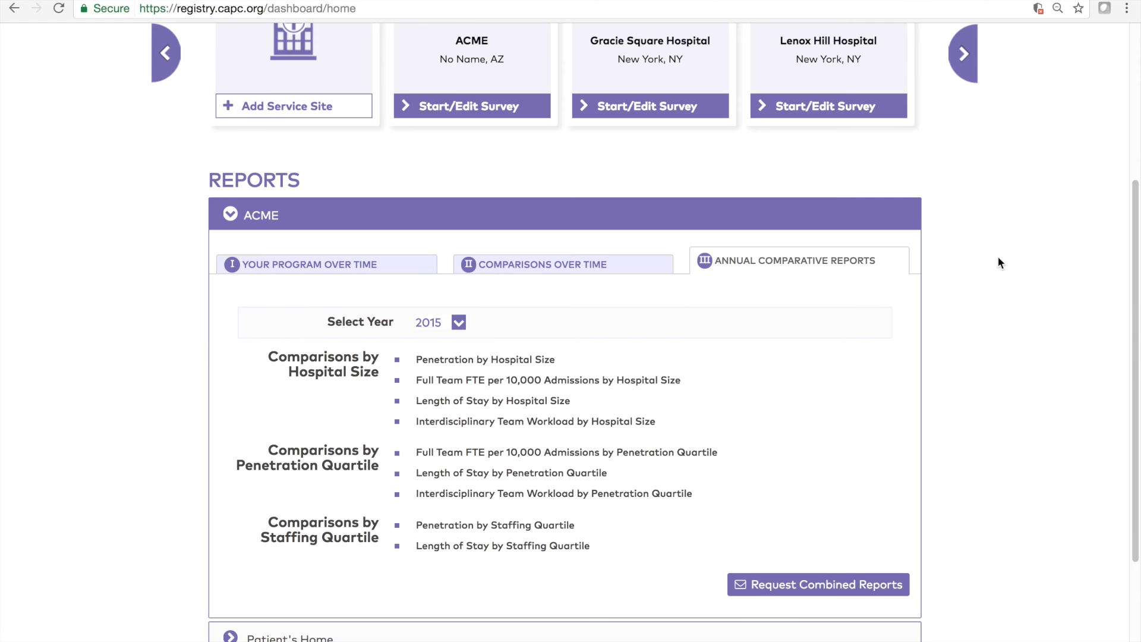
scroll(1093, 442, up, 4)
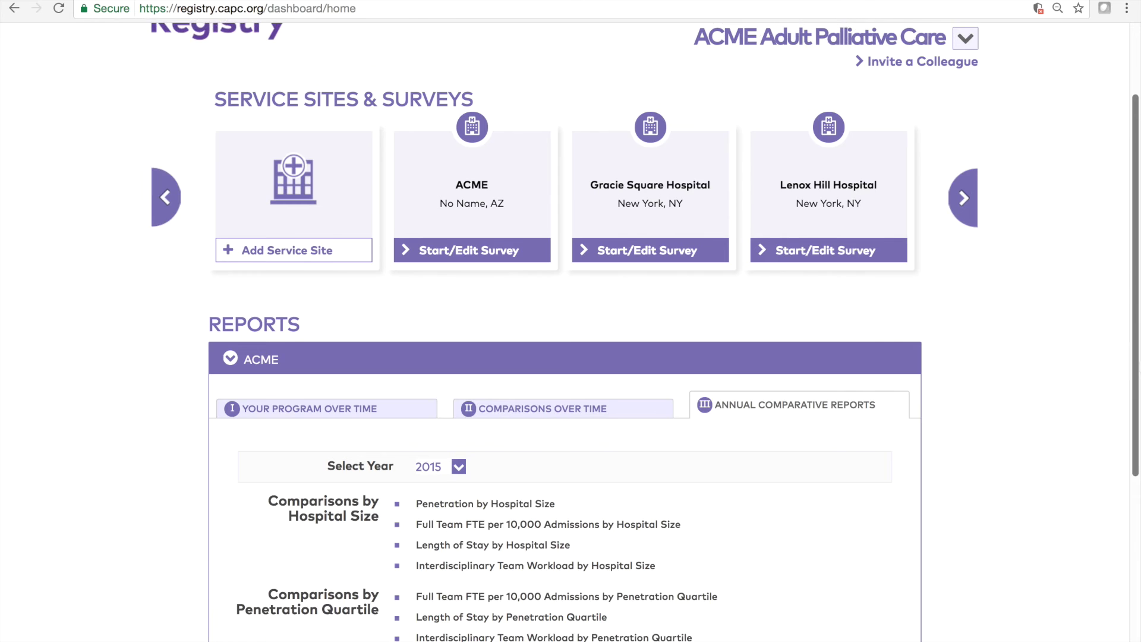
scroll(1138, 289, up, 1)
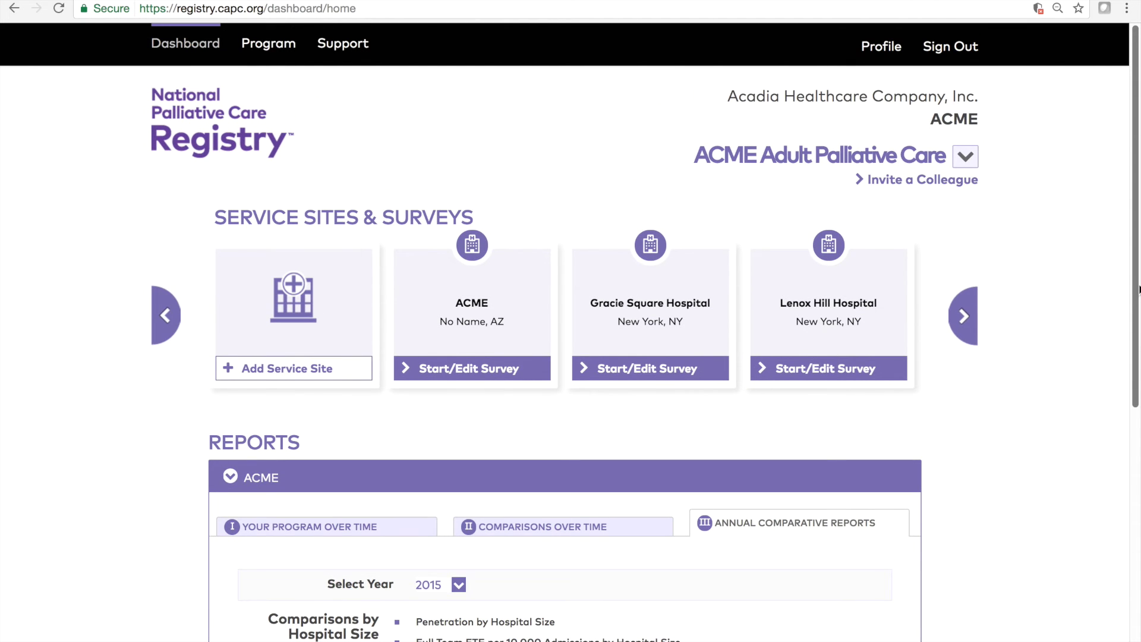
click(967, 163)
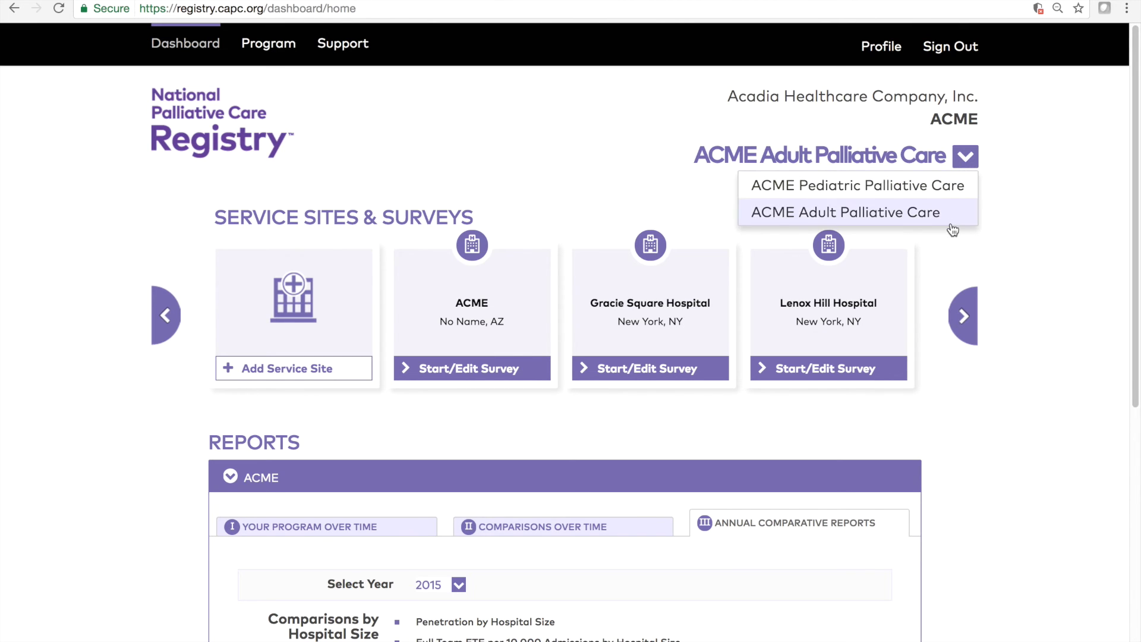
click(1036, 191)
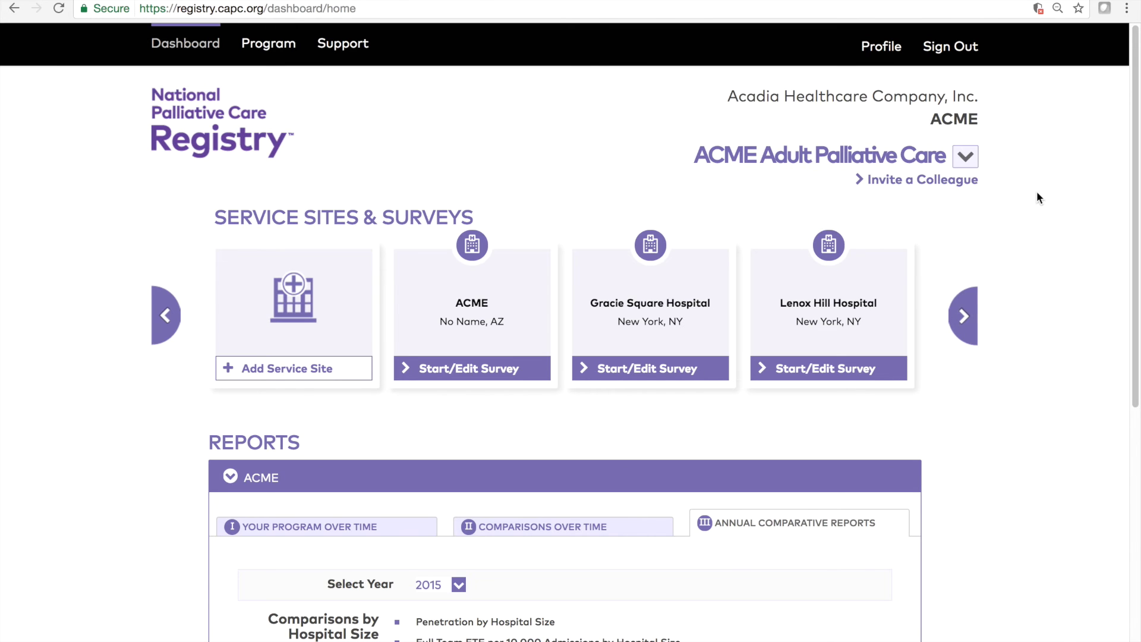
click(911, 186)
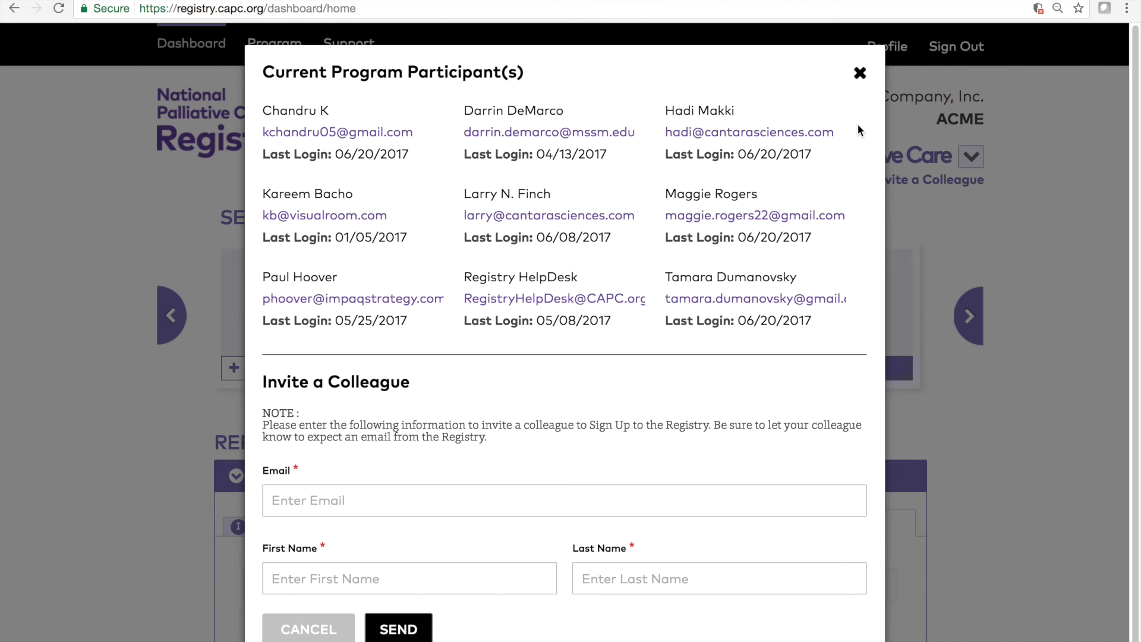
click(858, 79)
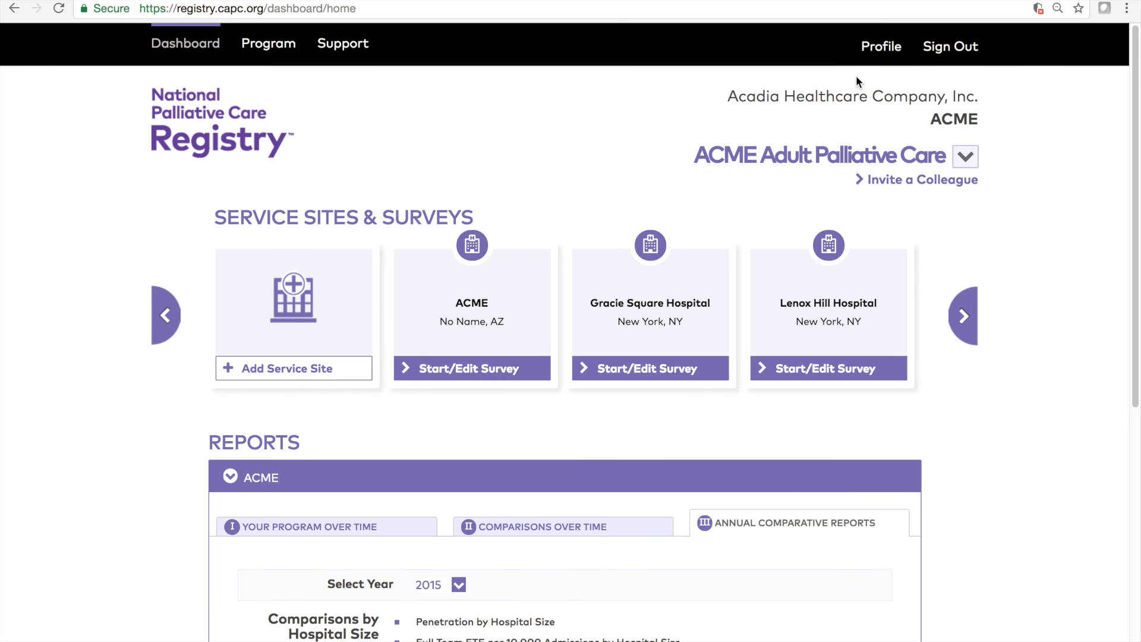
Step: Edit the ACME program details, entering 'Suite 1201' as Address 2, and save
click(280, 56)
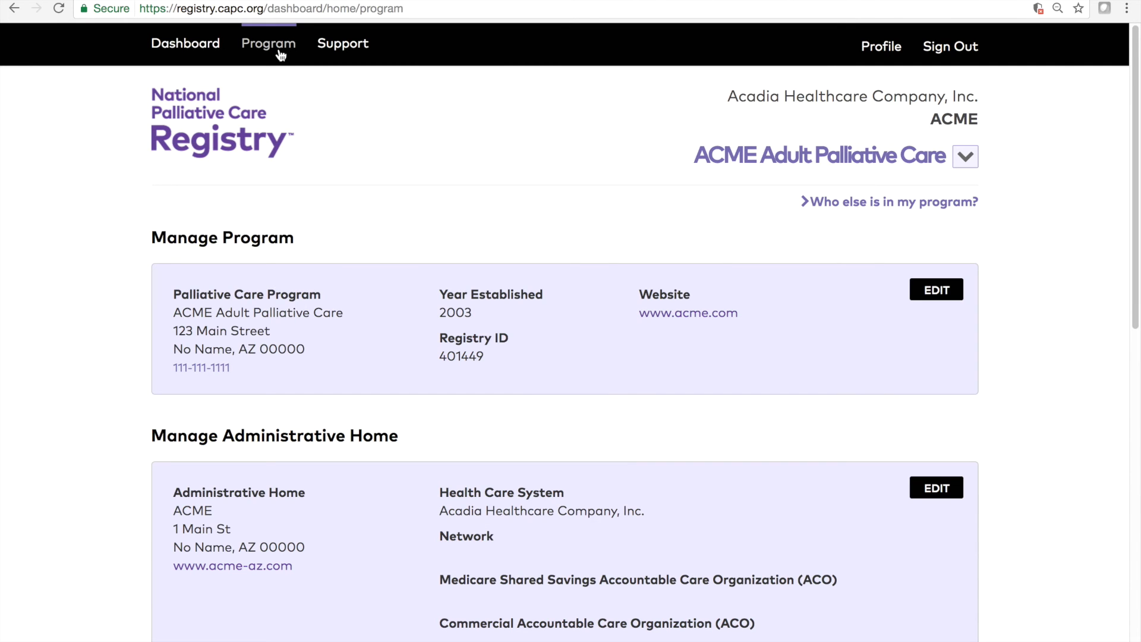
click(939, 297)
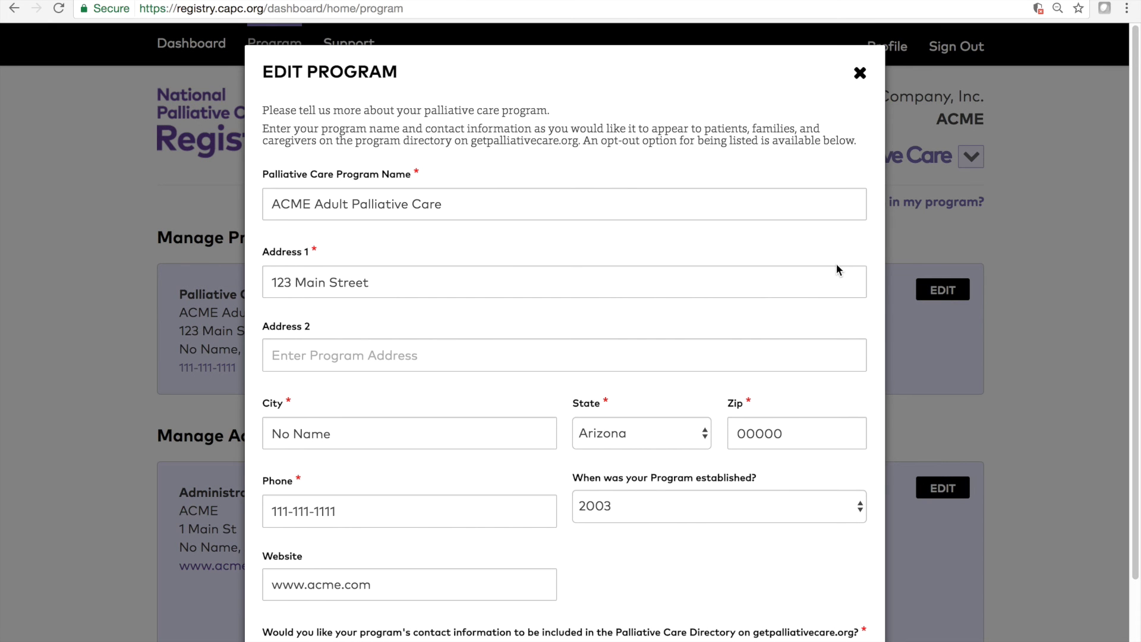
click(782, 352)
text(Suite 1201)
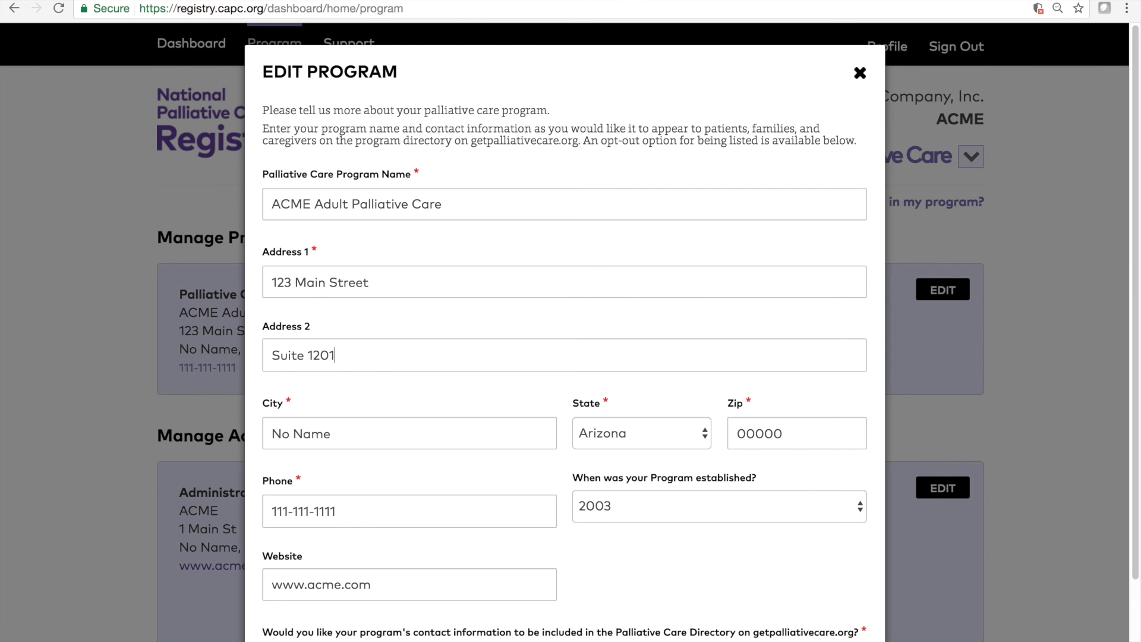
drag(1134, 365, 1127, 451)
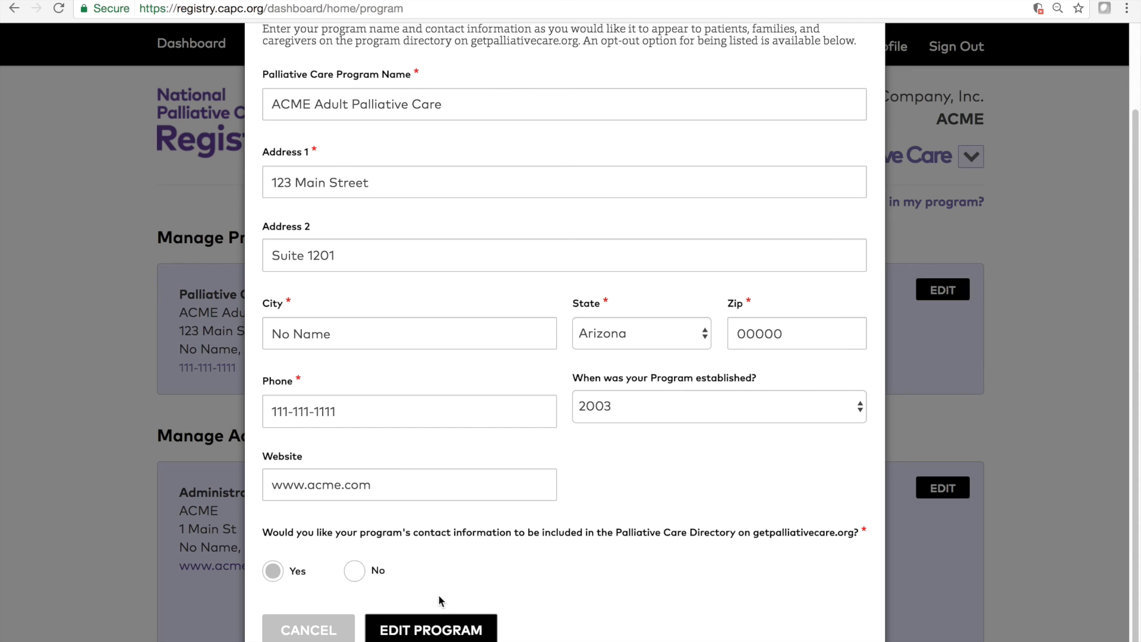
click(446, 633)
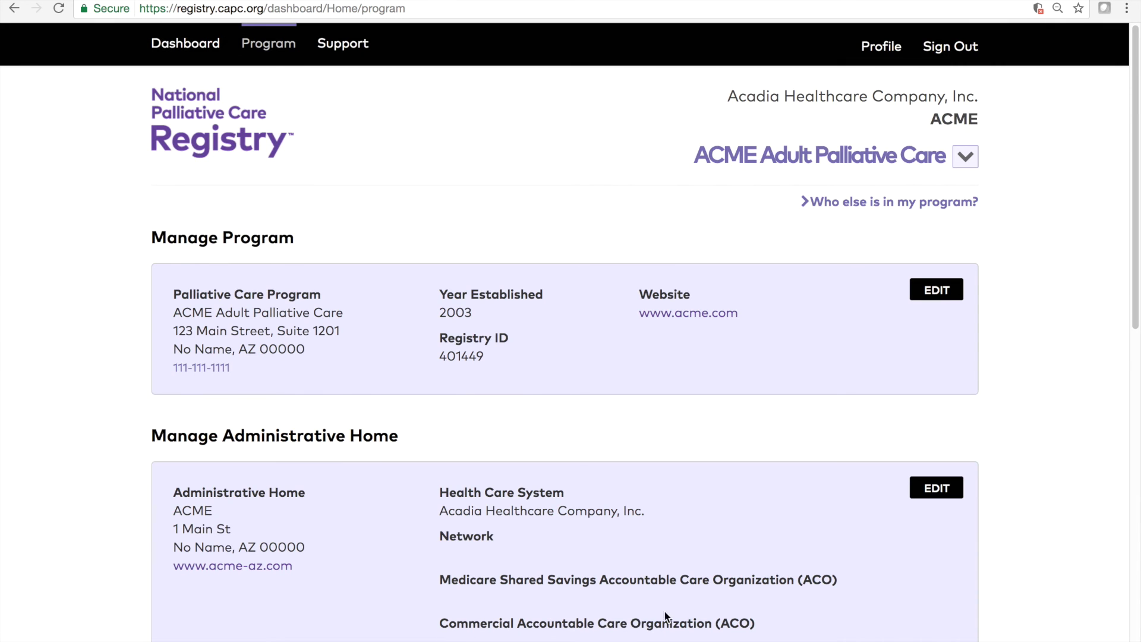
Step: Set Visible on Dashboard to No for Gracie Square Hospital, Lenox Hill Hospital and Patient's Home
drag(1138, 336, 1127, 528)
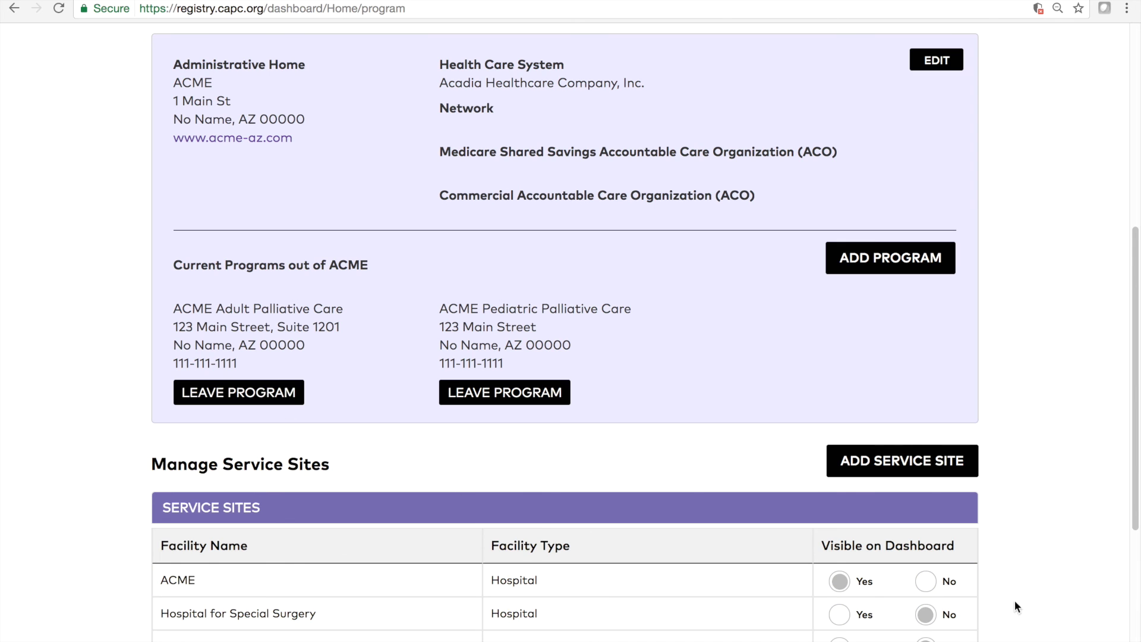
scroll(1121, 523, down, 3)
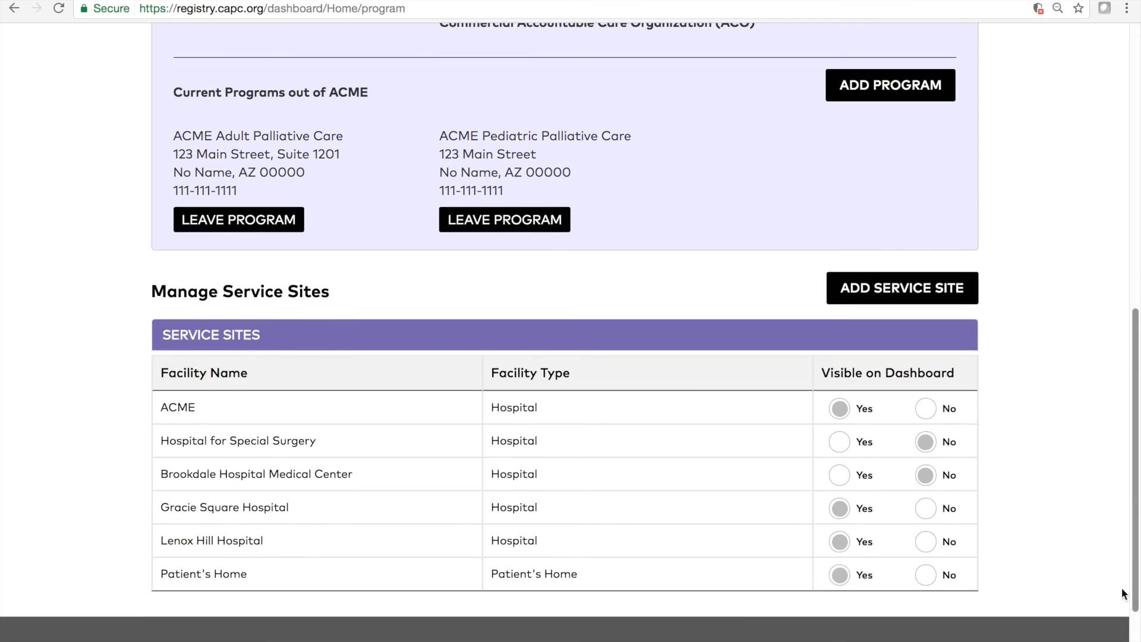
click(925, 508)
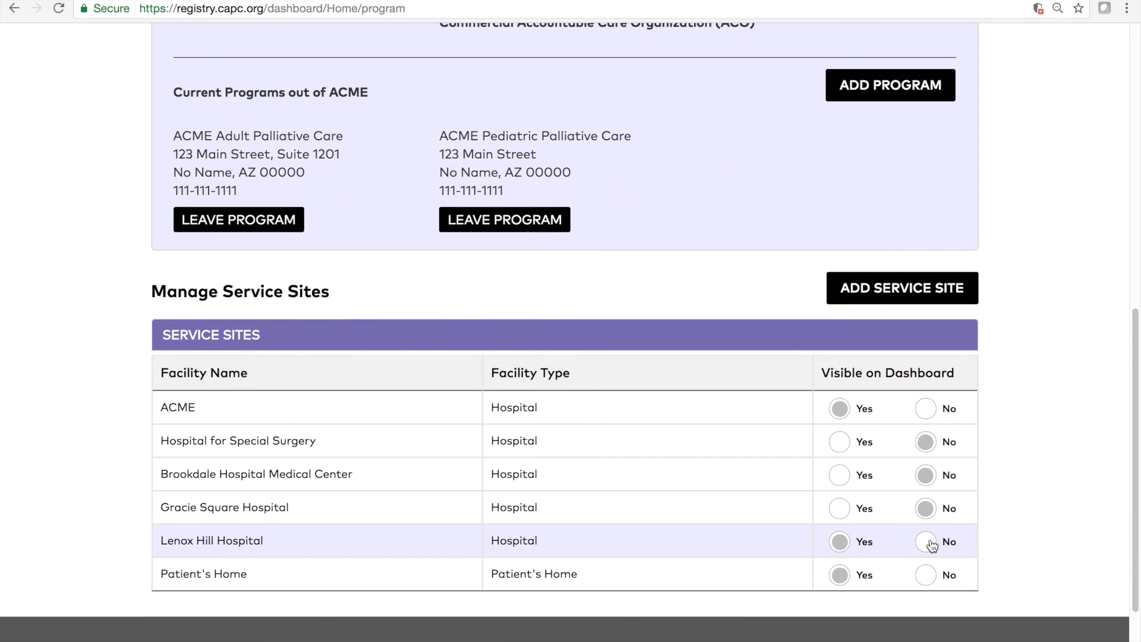
click(927, 542)
click(927, 574)
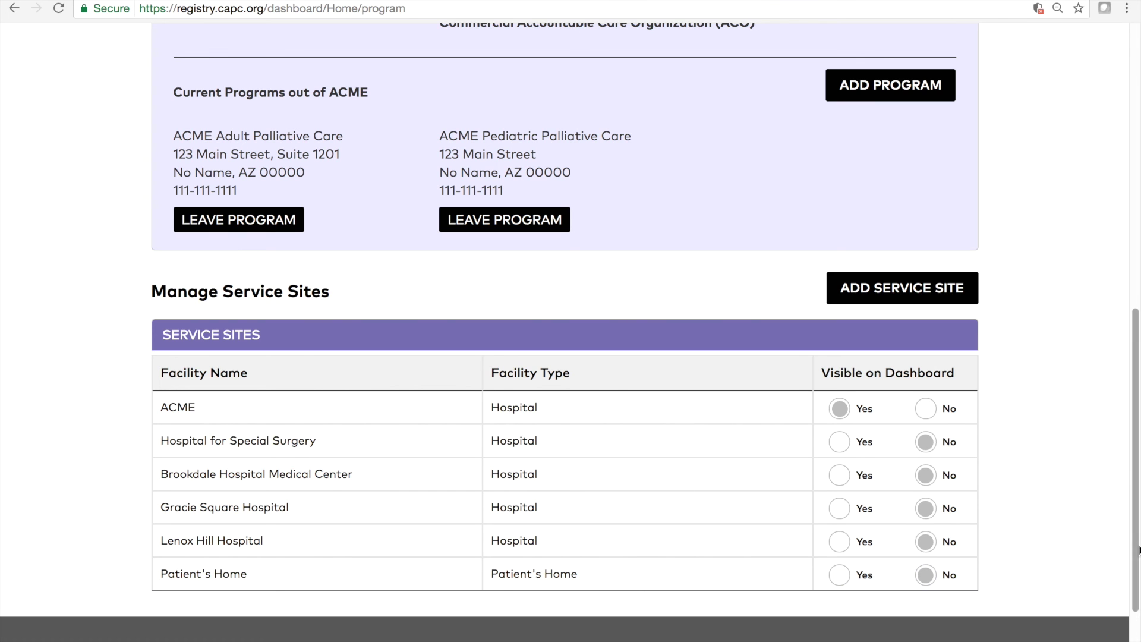
Step: Scroll back up and go to the Support page
scroll(1136, 513, up, 1)
scroll(1137, 513, up, 10)
click(336, 51)
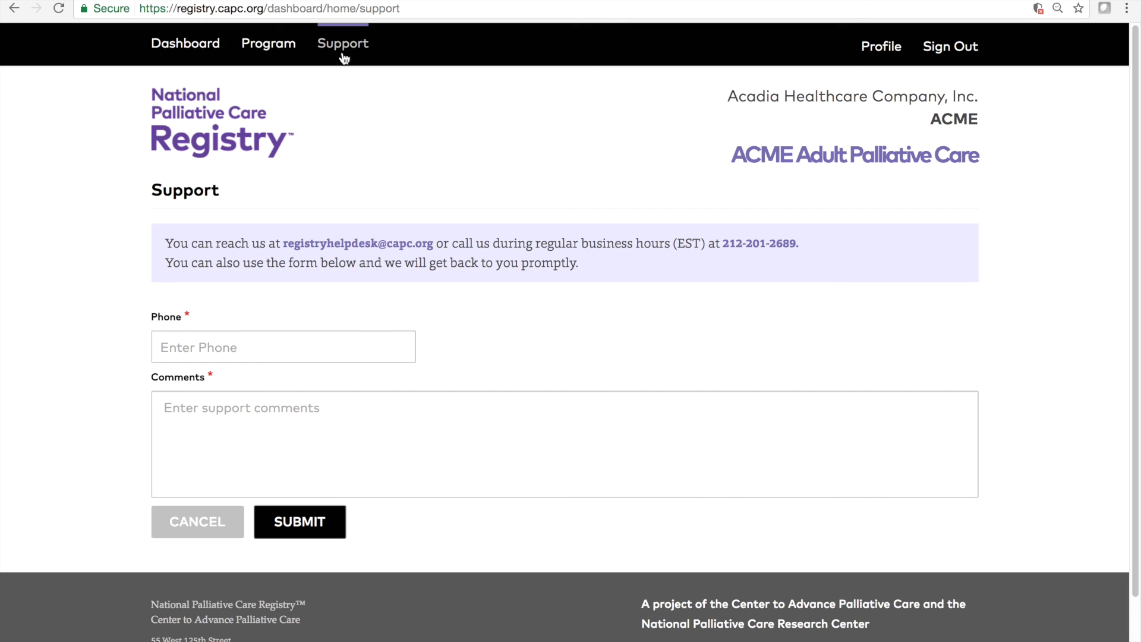
click(446, 398)
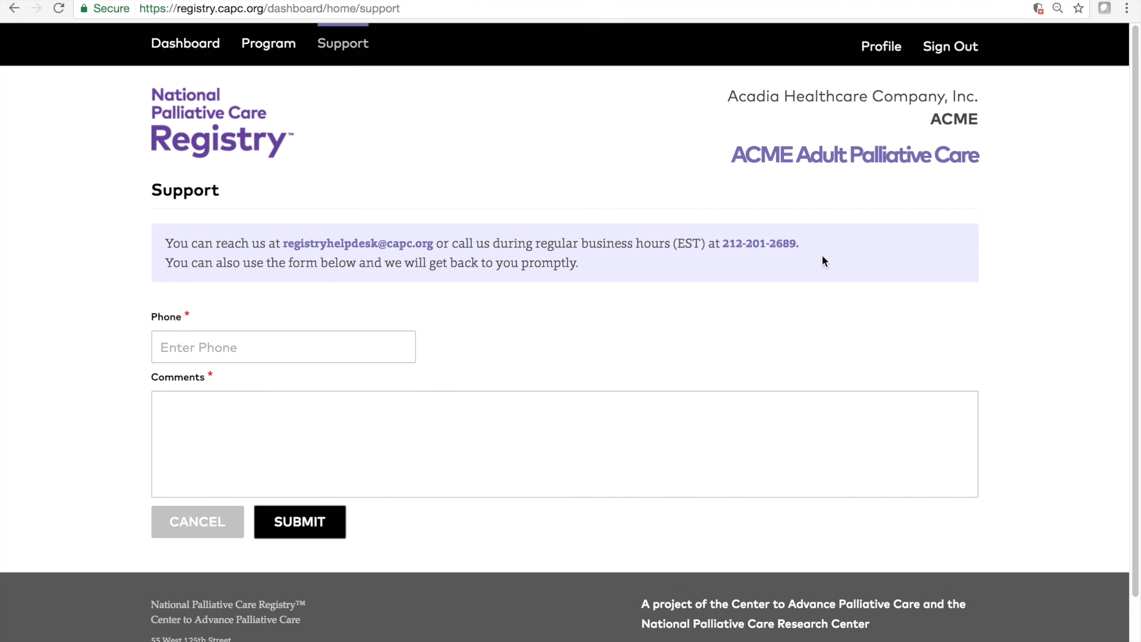
click(881, 46)
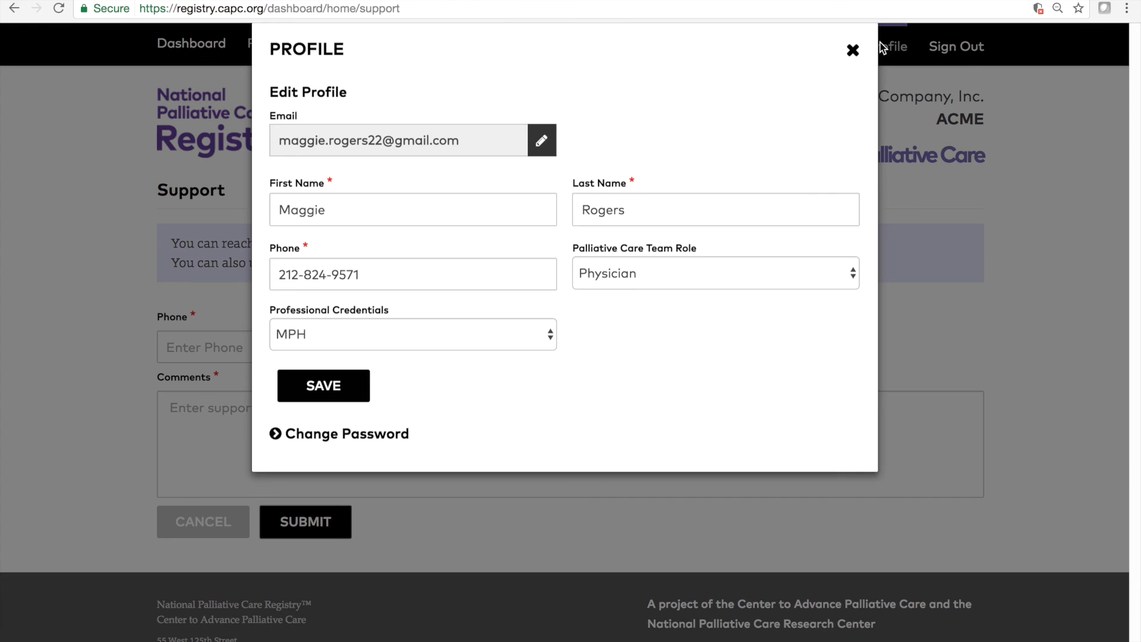
click(642, 302)
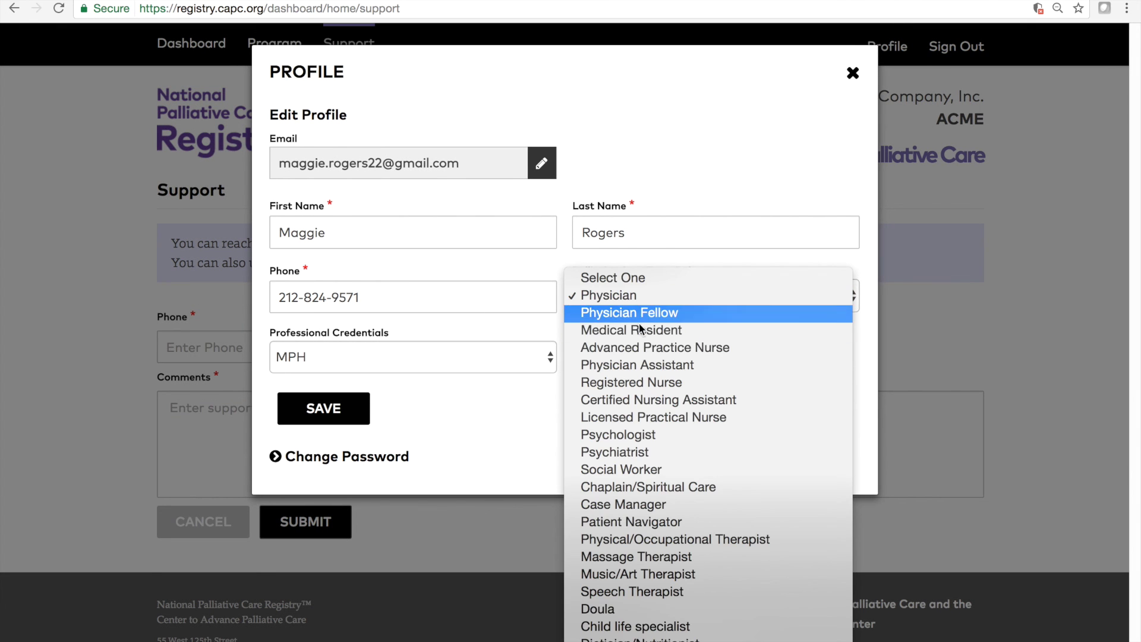
click(634, 345)
click(326, 456)
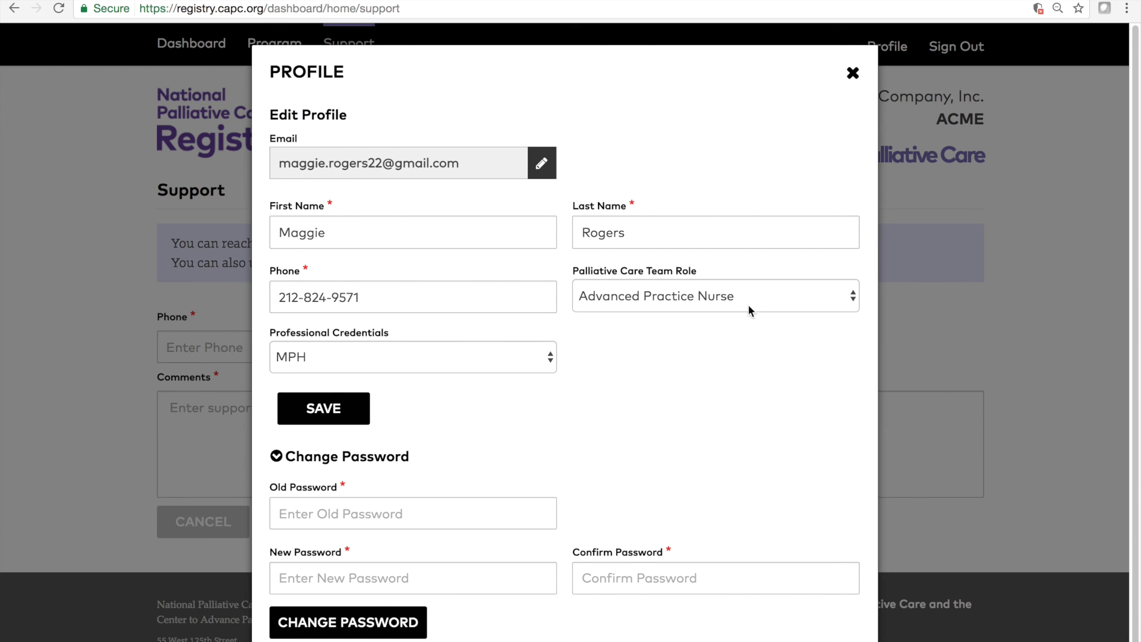
click(853, 74)
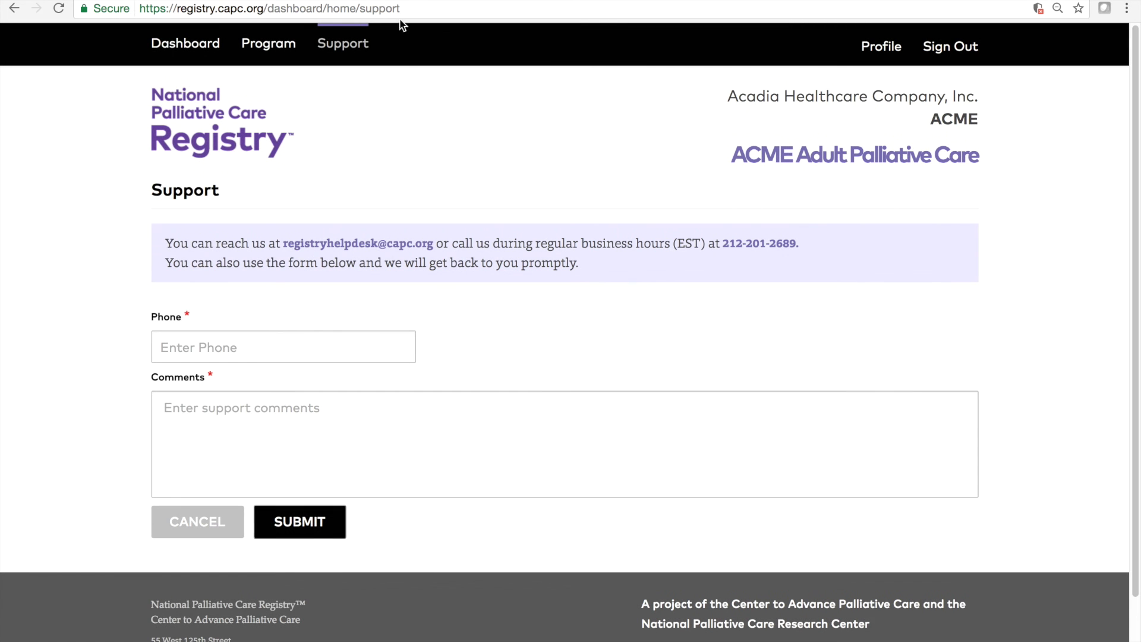
Step: Go back to the Dashboard from the top navigation bar
click(216, 44)
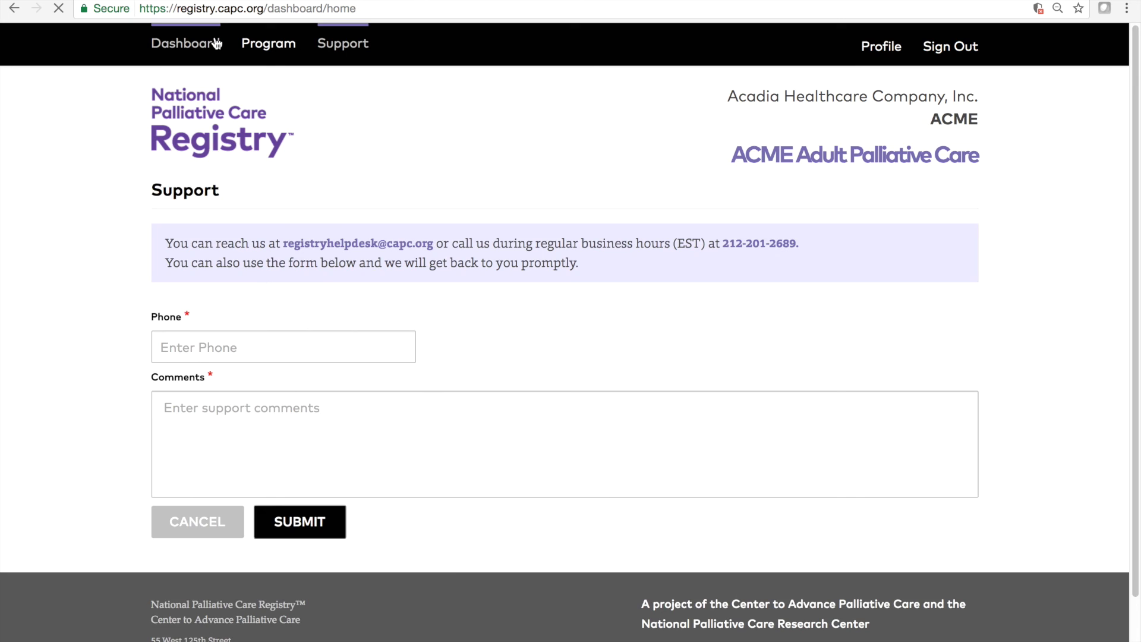